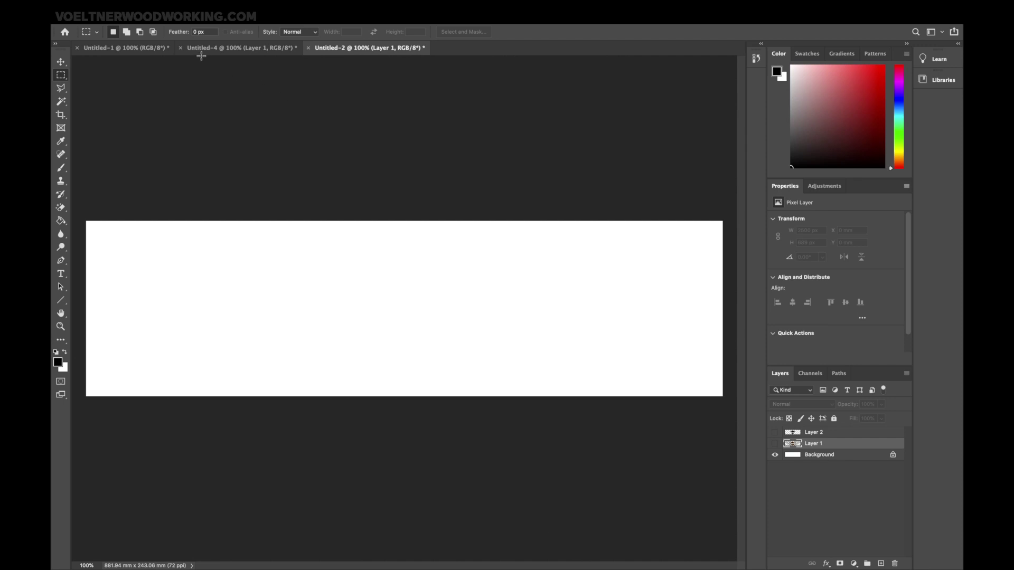
Create a blank 2600 × 700 px document (Untitled-5) at 72 ppi.
key("super+n")
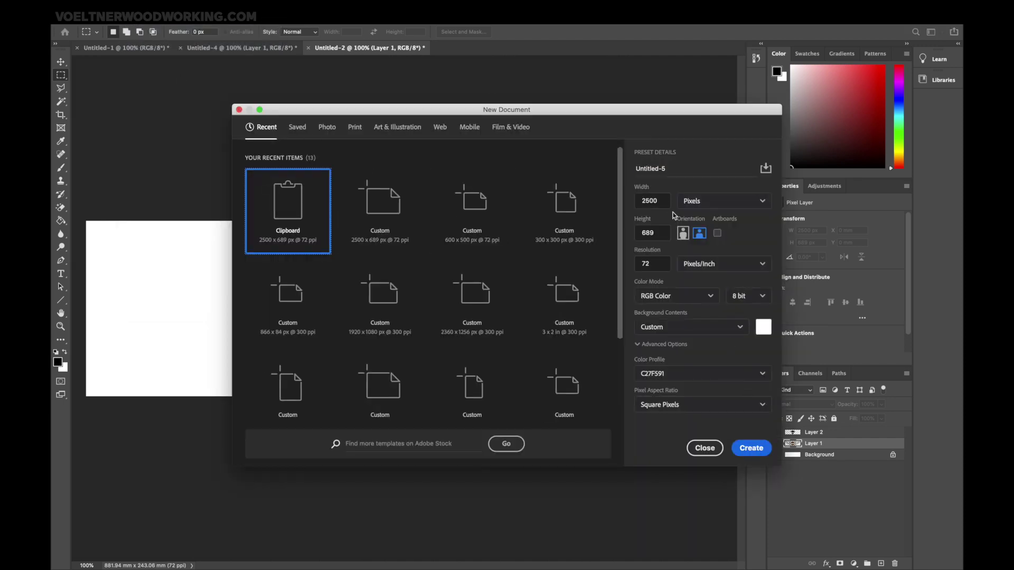
double_click(648, 232)
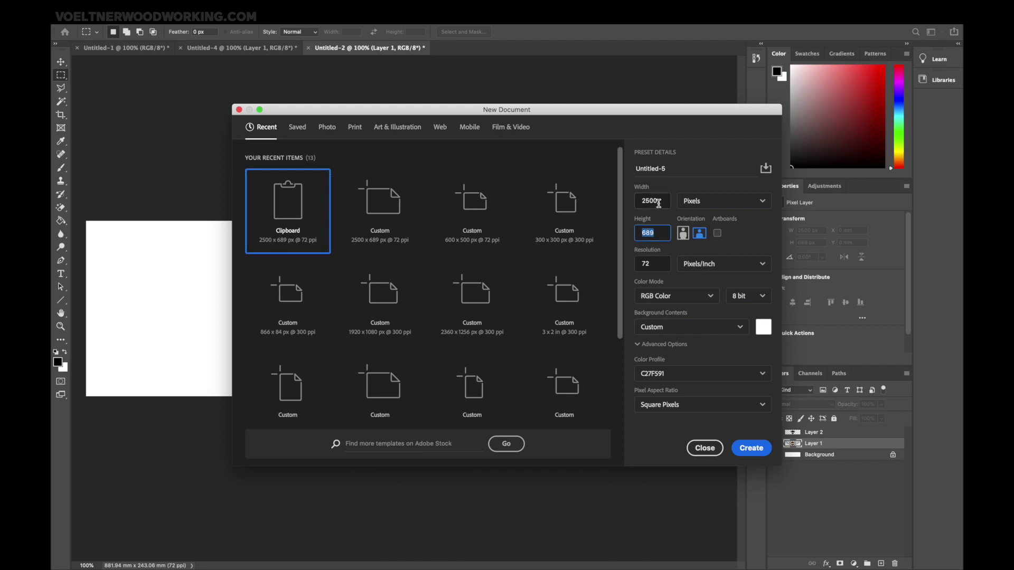
left_click(627, 194)
type("2600")
key("Tab")
type("700")
key("Tab")
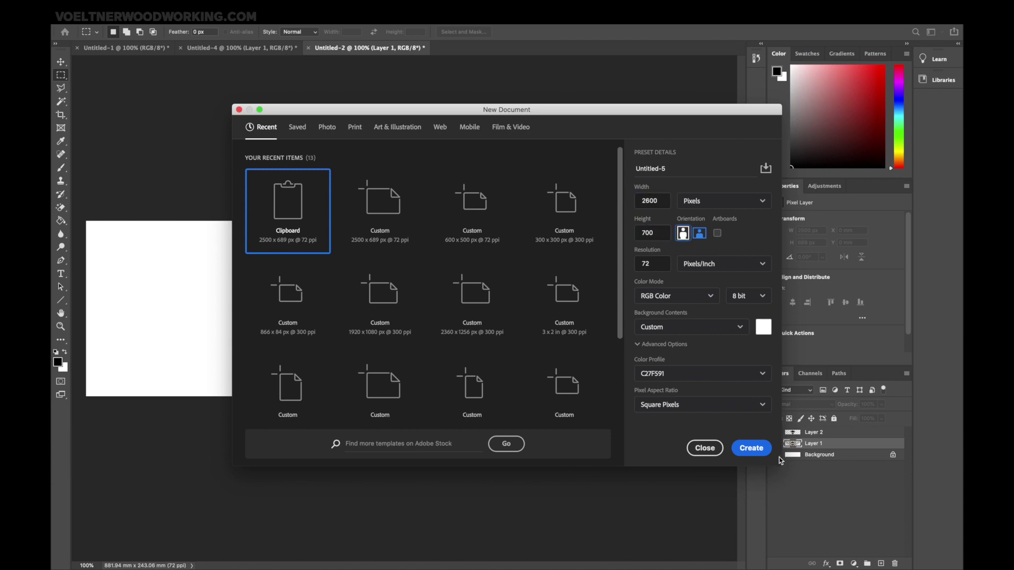
left_click(752, 453)
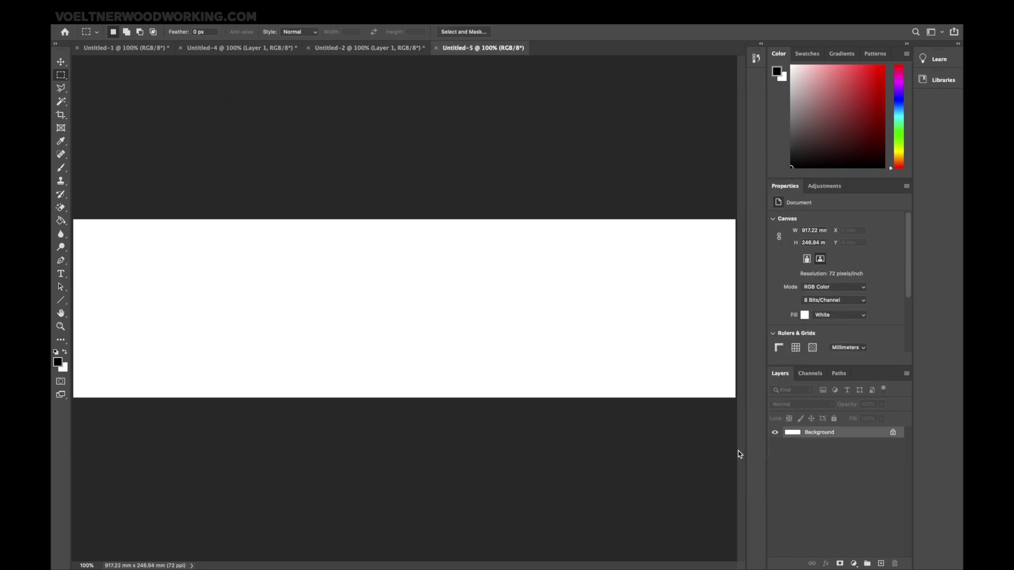
Paste the winged logo as Layer 1 and marquee the HARLEY-DAVIDSON lettering.
key("ctrl+v")
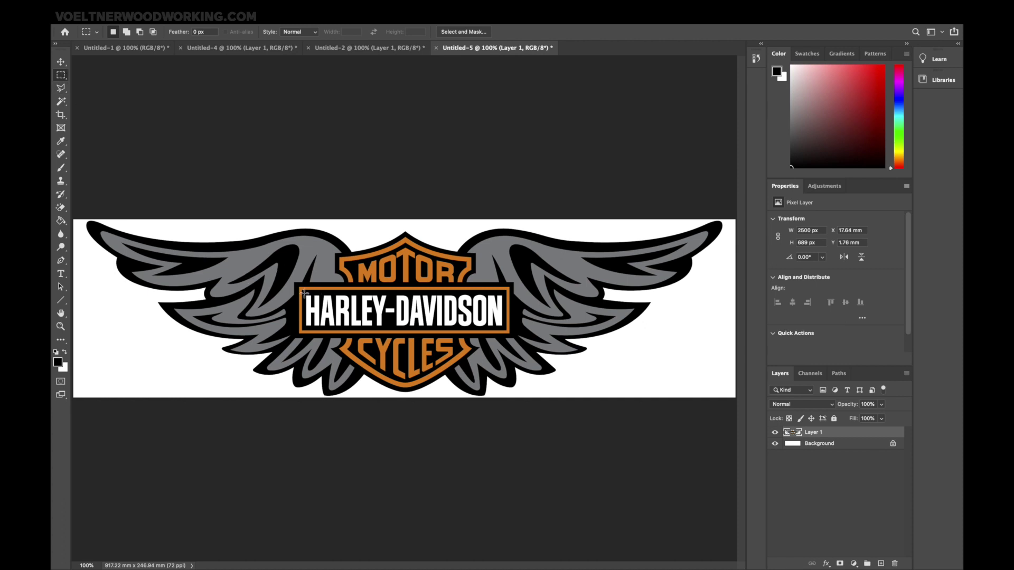
left_click_drag(304, 294, 507, 329)
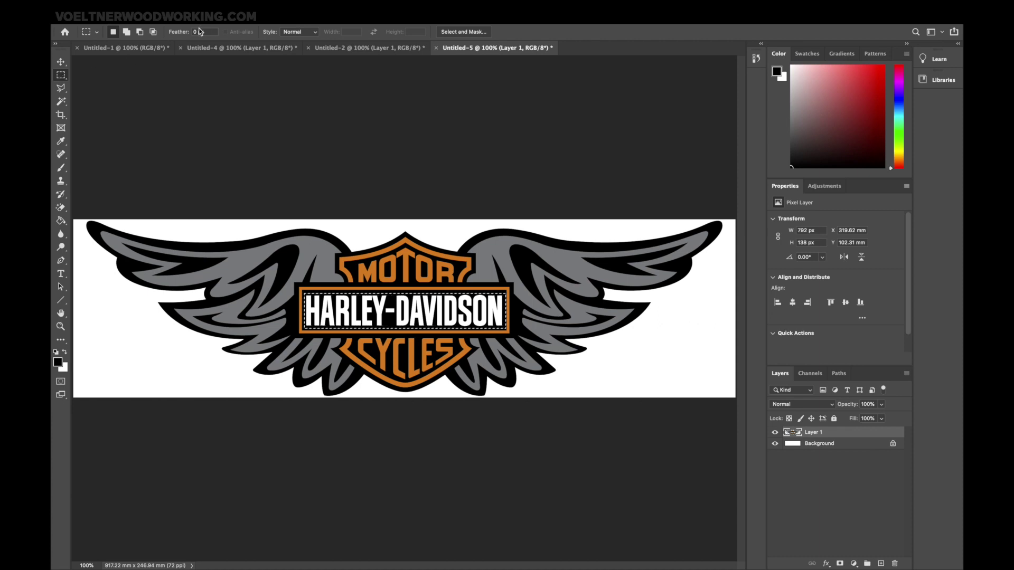
Run Match Font on the selected lettering and accept DIN Condensed Bold.
left_click(238, 24)
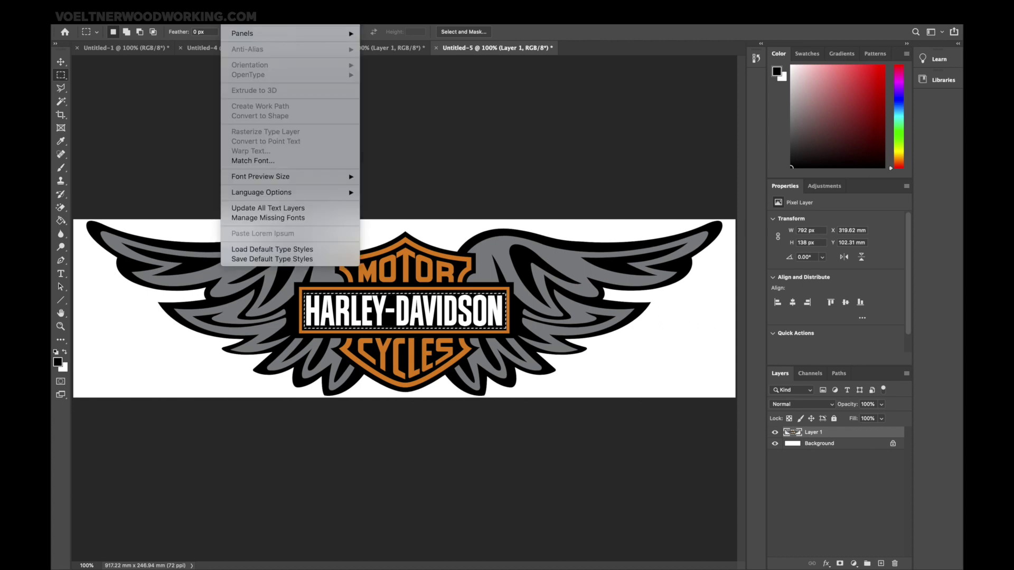
left_click(240, 159)
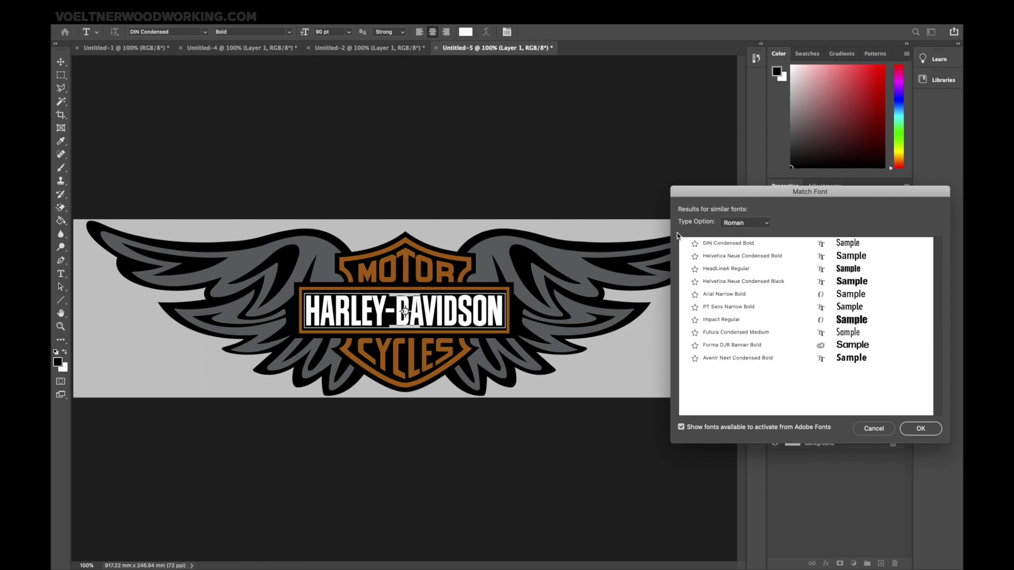
left_click(753, 248)
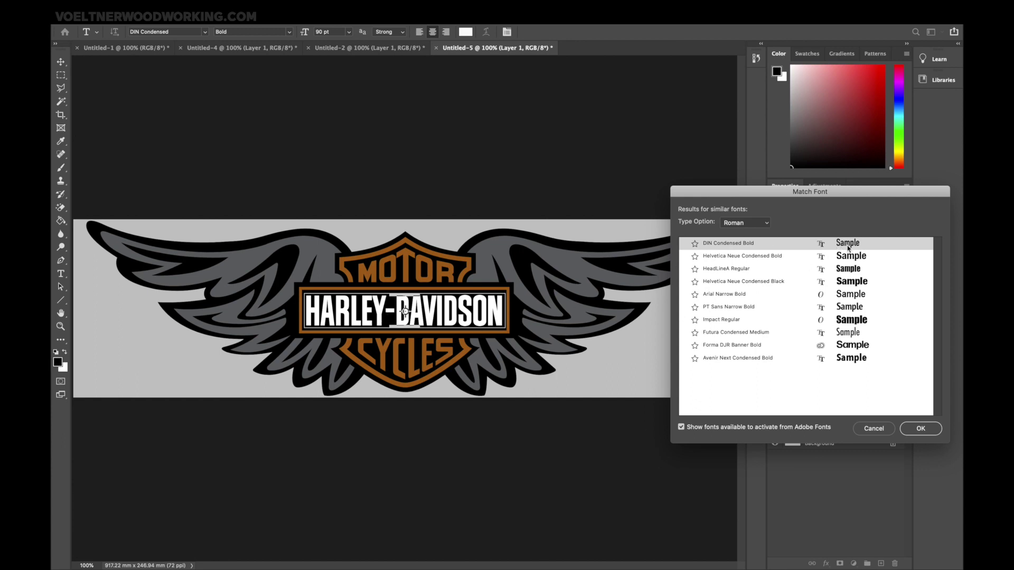
left_click(920, 429)
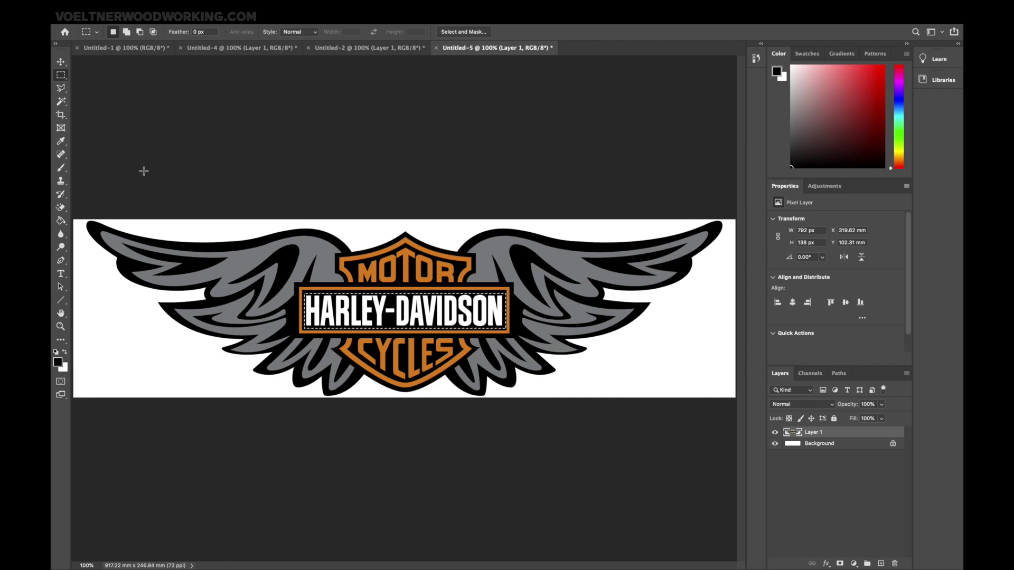
Add a WINTERS text layer in DIN Condensed Bold on the logo.
left_click(61, 273)
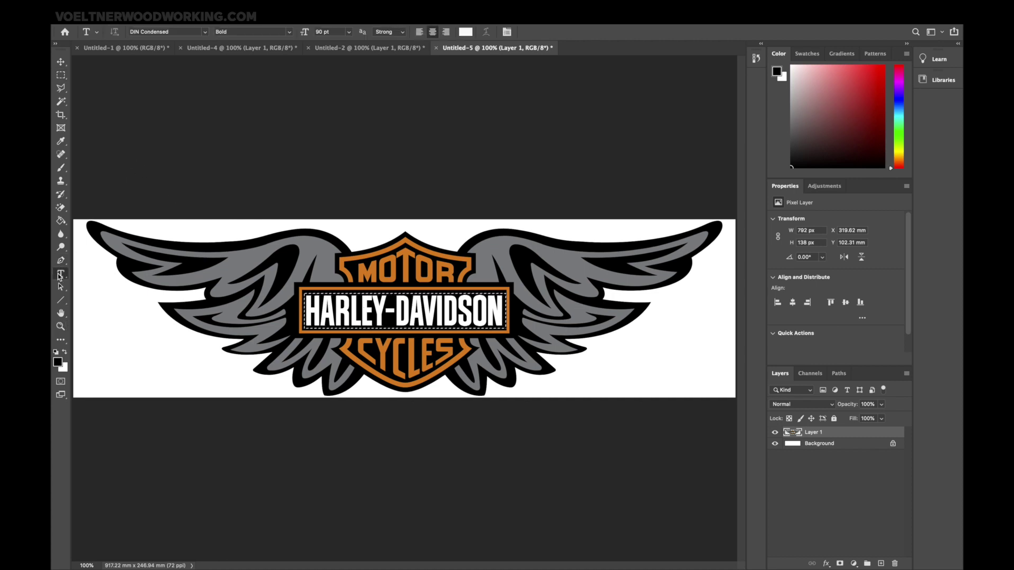
left_click(307, 248)
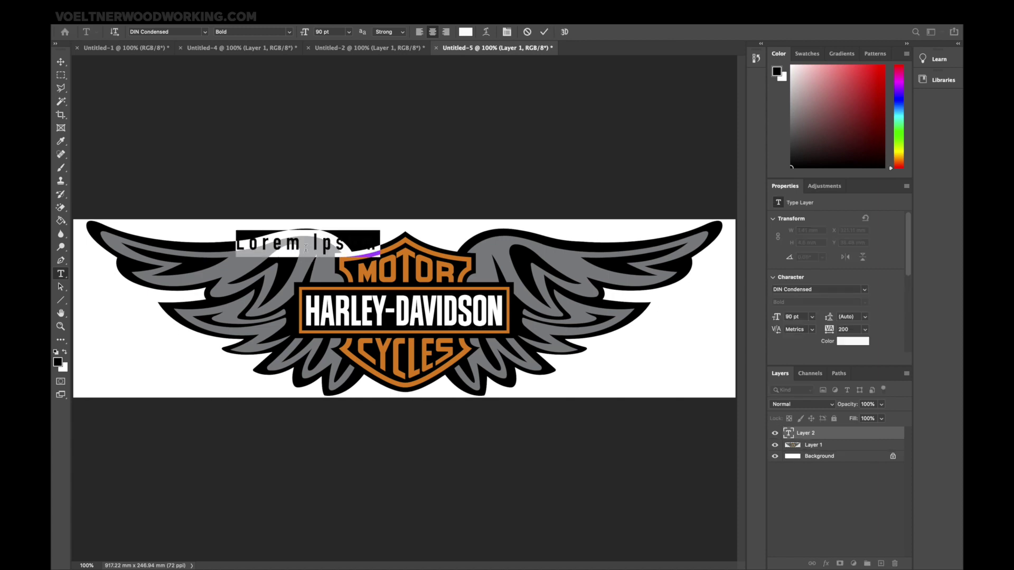
type("WINTE")
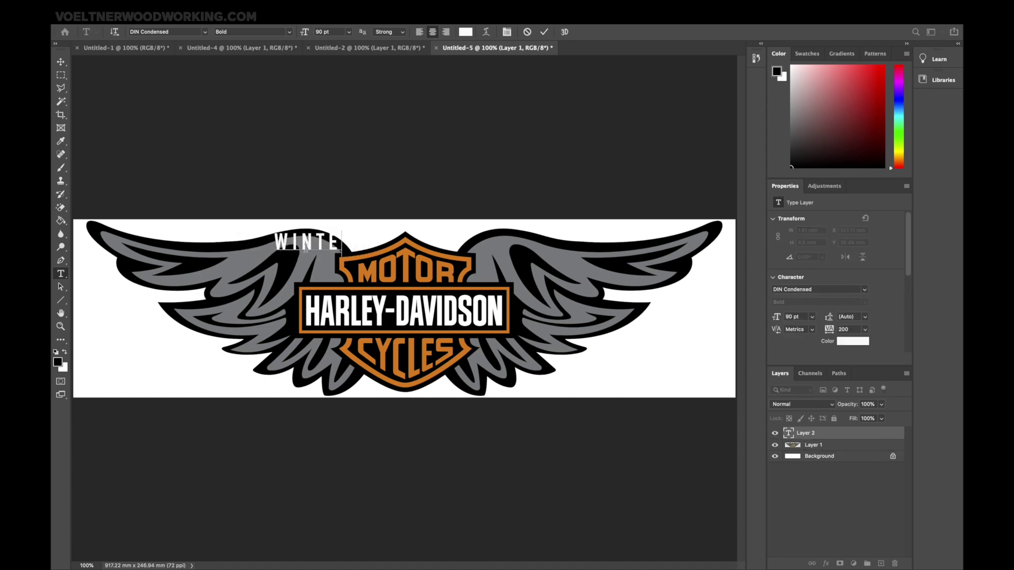
type("RS")
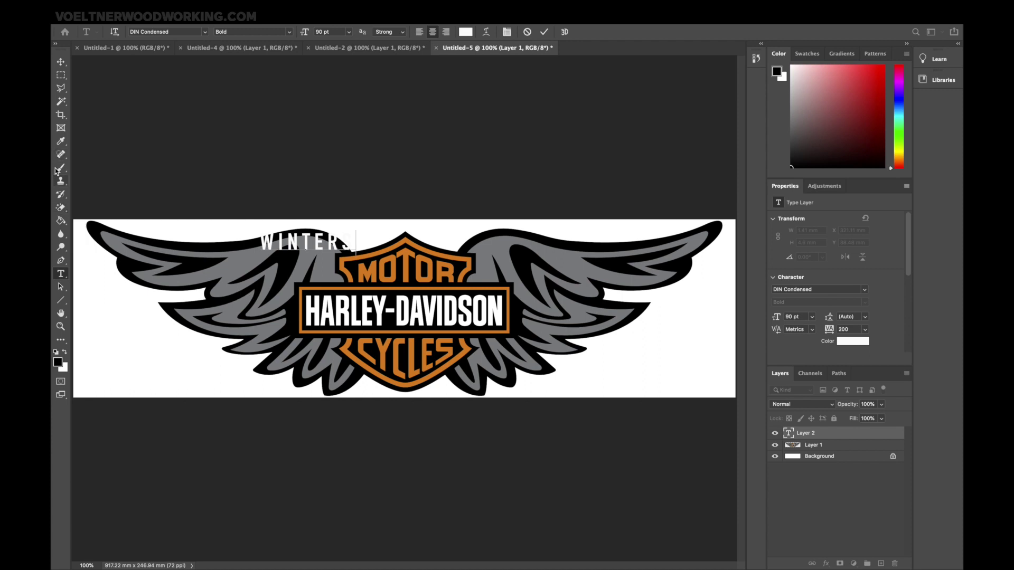
left_click(61, 62)
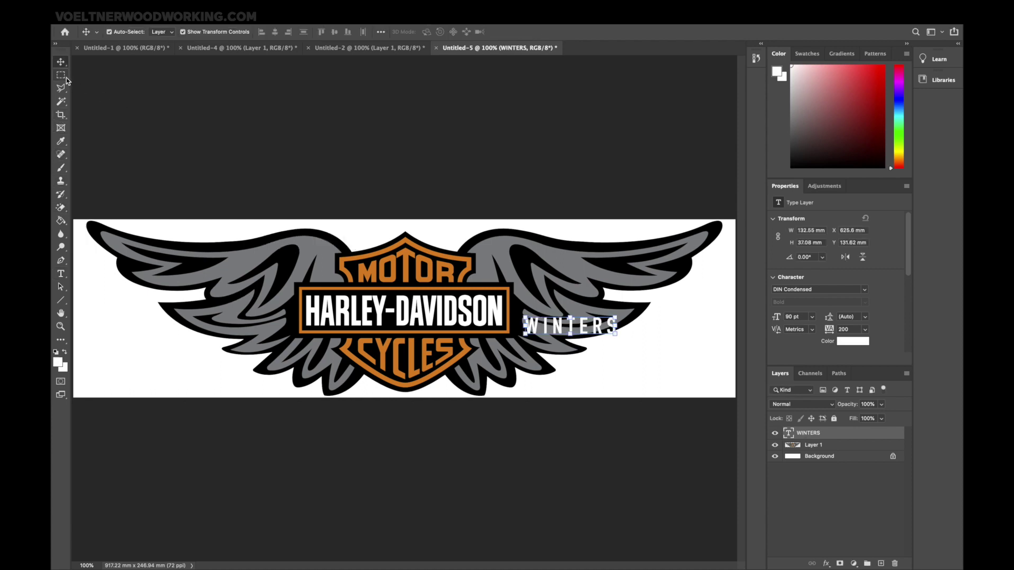
left_click(62, 76)
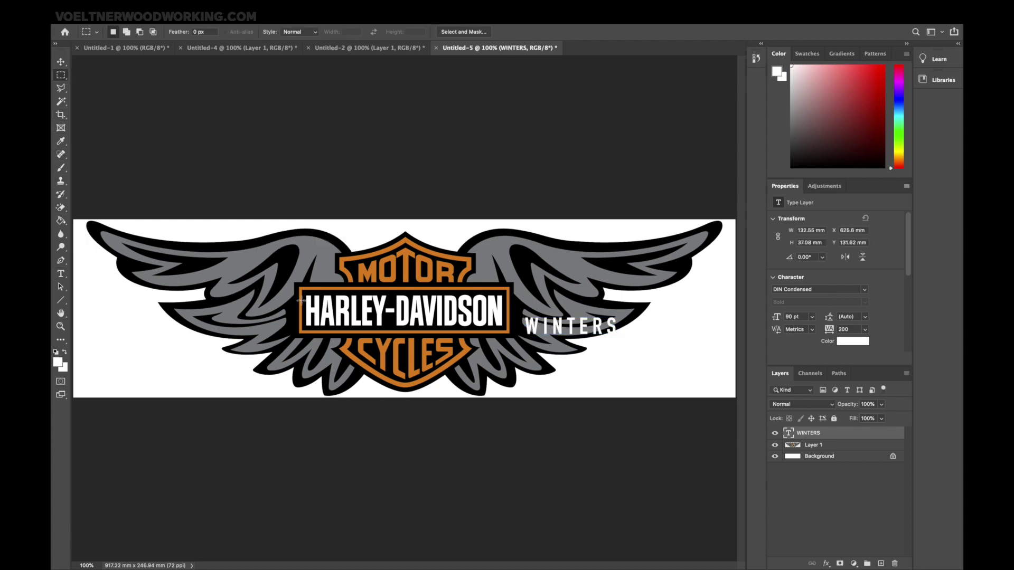
Delete the HARLEY-DAVIDSON lettering from the banner box on Layer 1.
left_click_drag(304, 292, 505, 330)
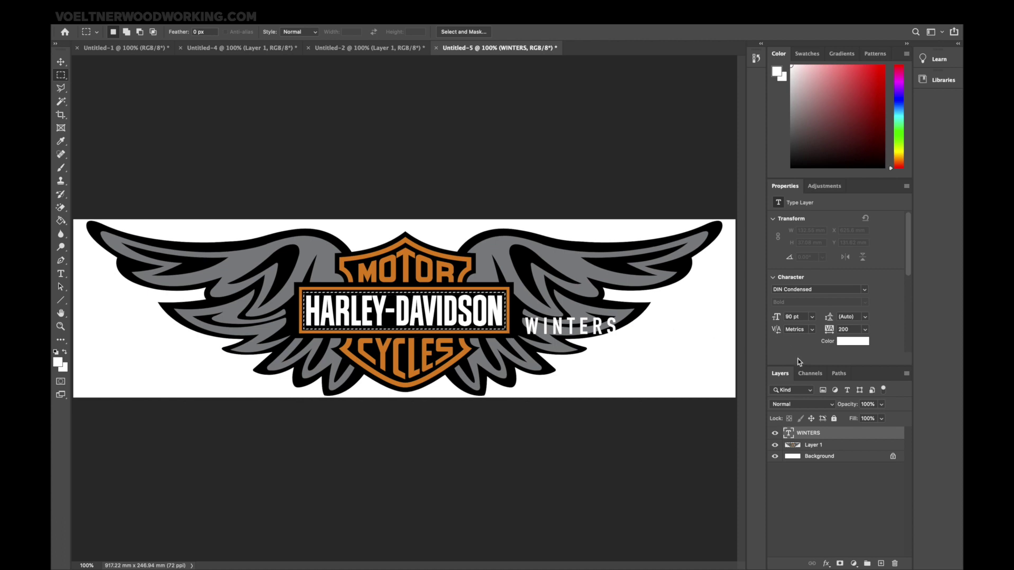
left_click(805, 446)
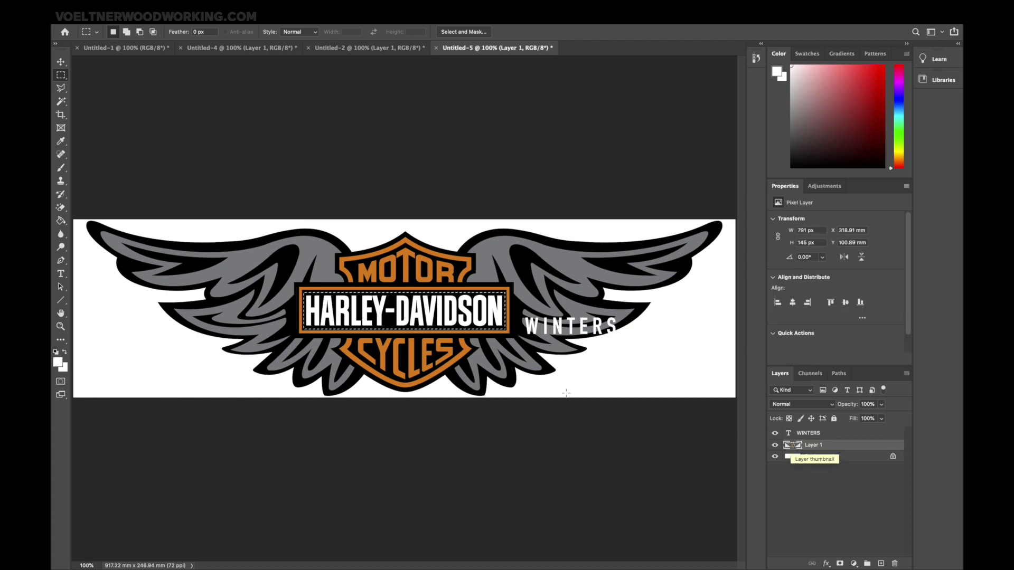
key("Delete")
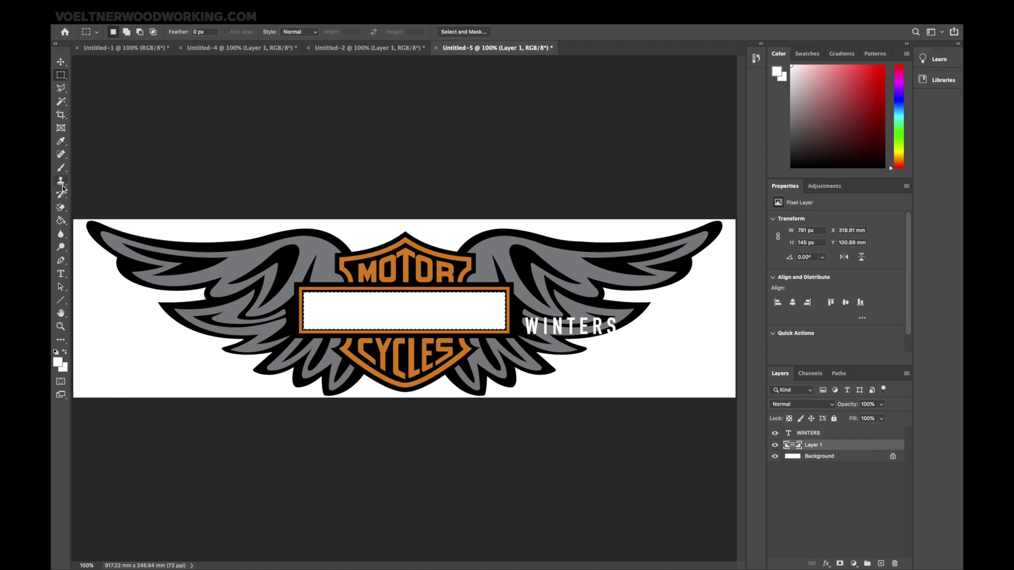
Sample the logo's black and fill the empty banner box with it, then deselect.
left_click(62, 141)
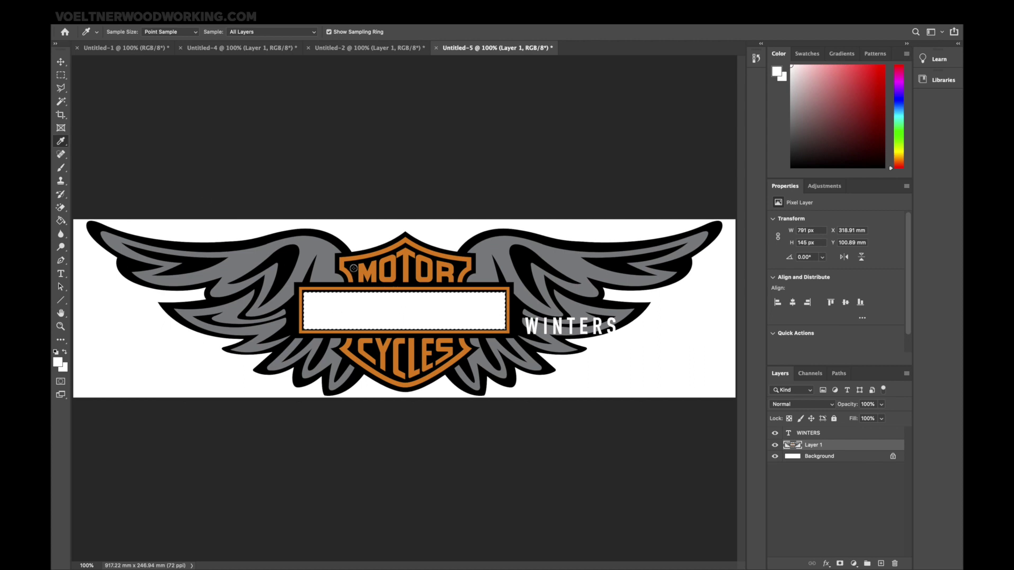
left_click(351, 291)
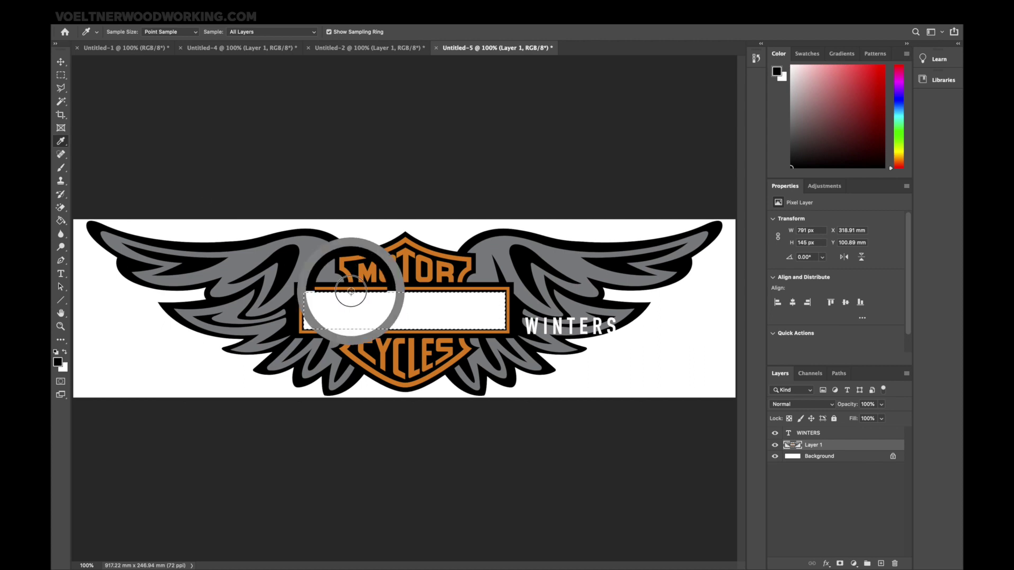
left_click_drag(351, 291, 350, 292)
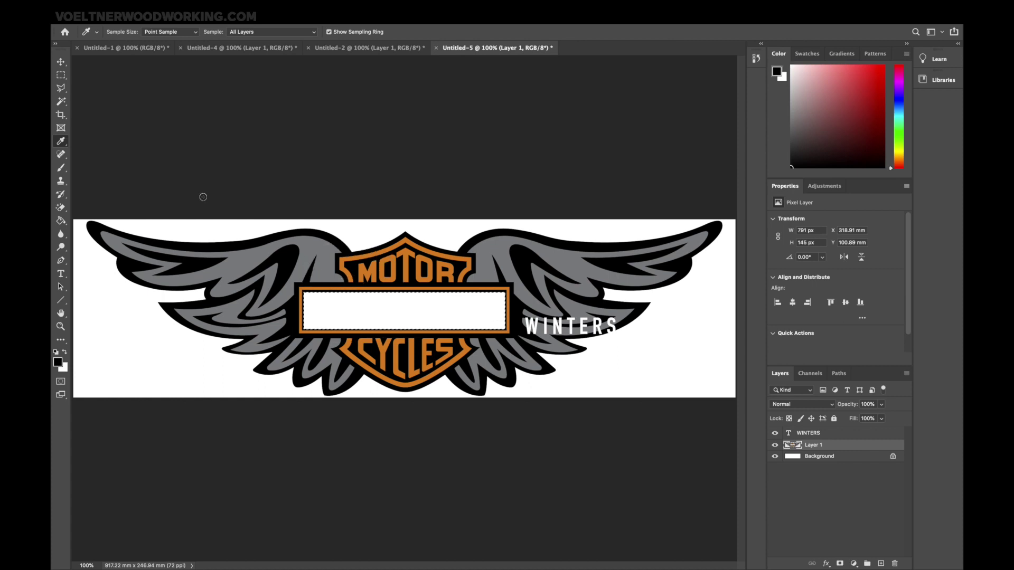
left_click(61, 220)
left_click(332, 313)
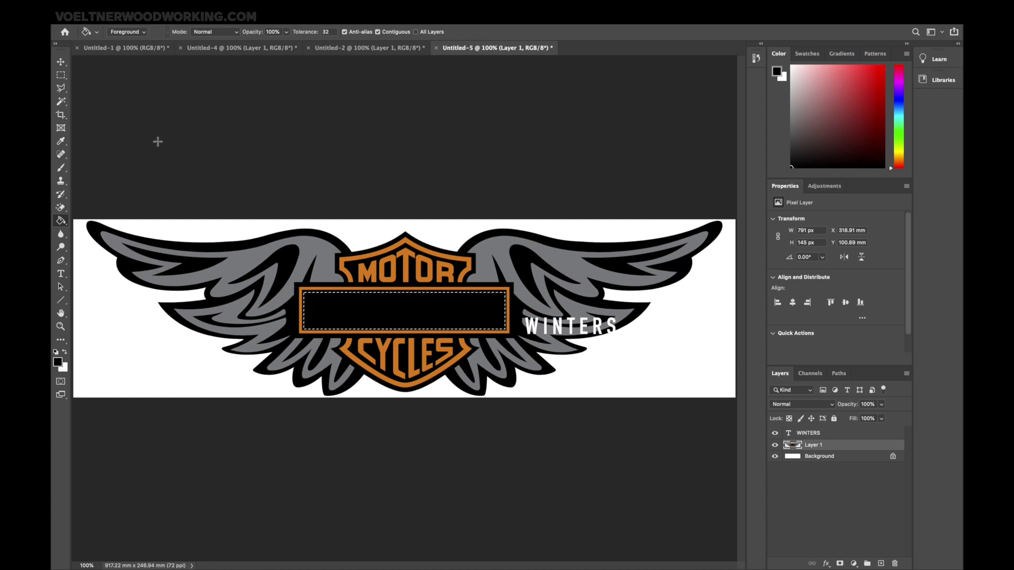
left_click(61, 77)
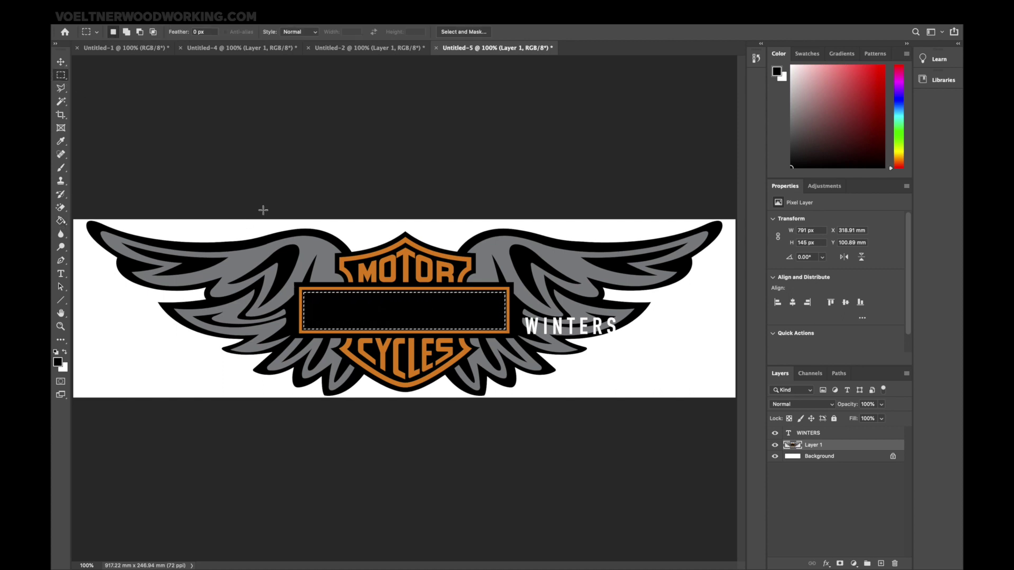
left_click(354, 279)
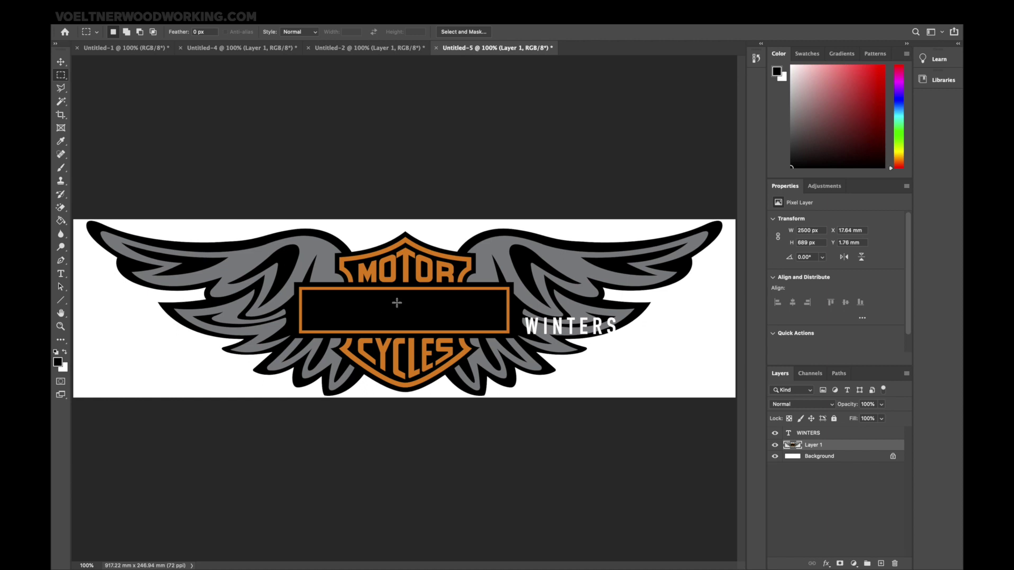
left_click(60, 62)
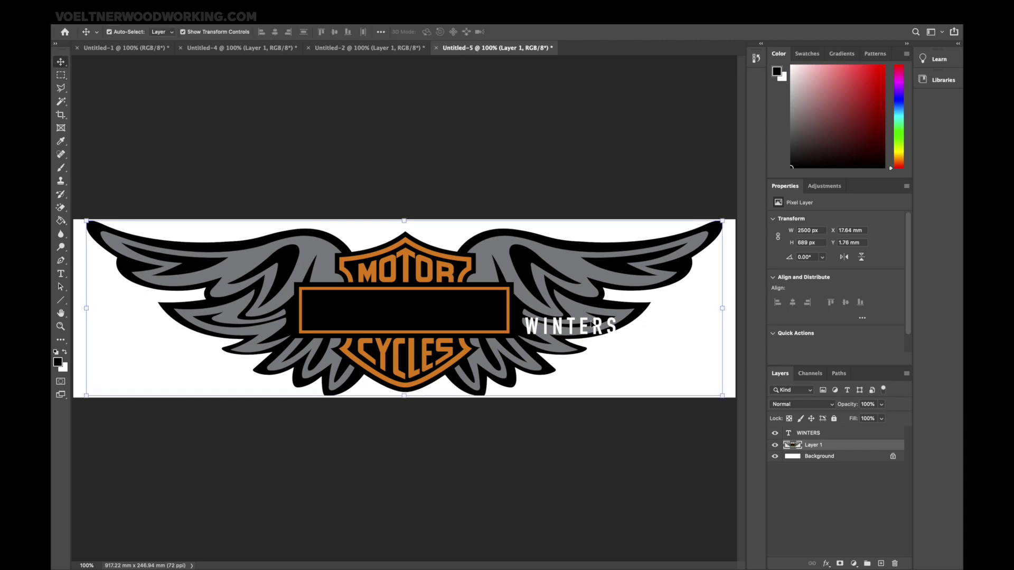
Move WINTERS into the black banner and set its size to 100 pt.
left_click(810, 433)
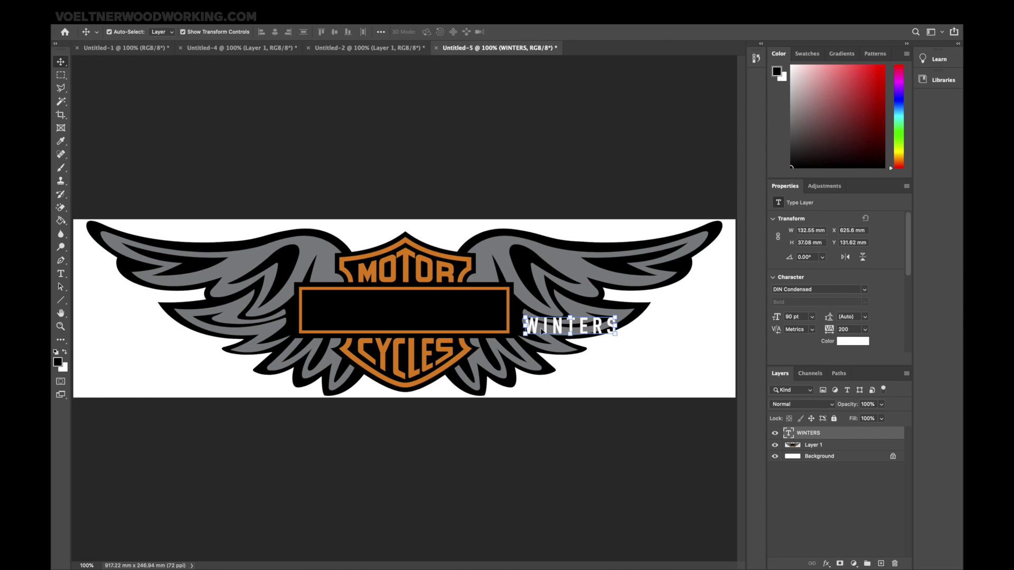
left_click_drag(538, 331, 377, 313)
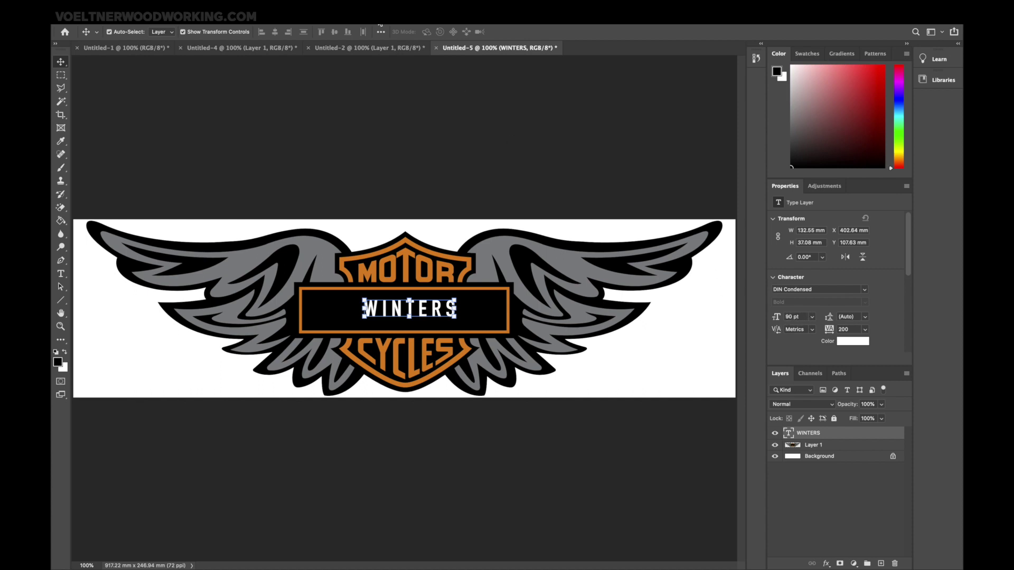
double_click(372, 312)
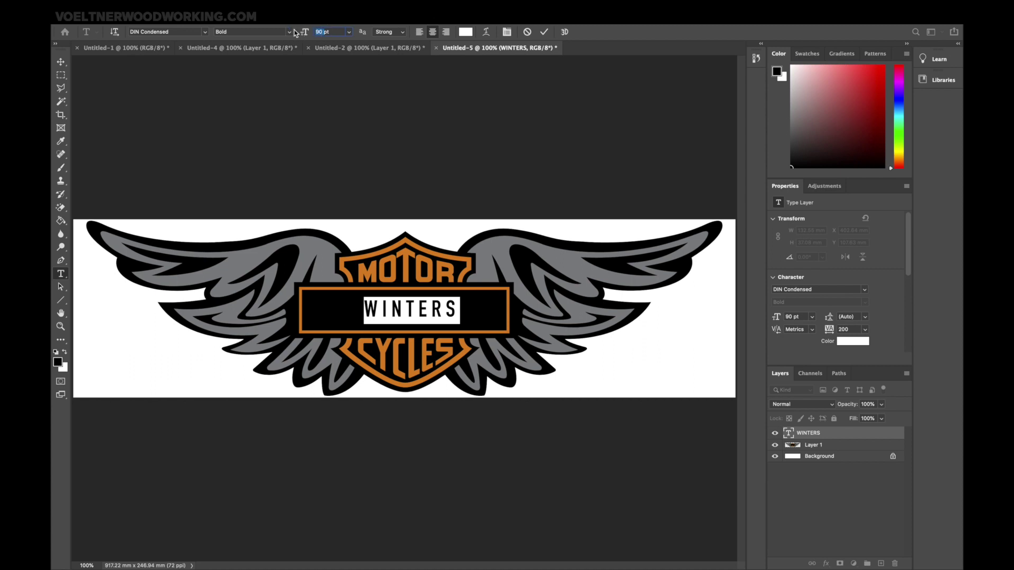
type("100")
key("Return")
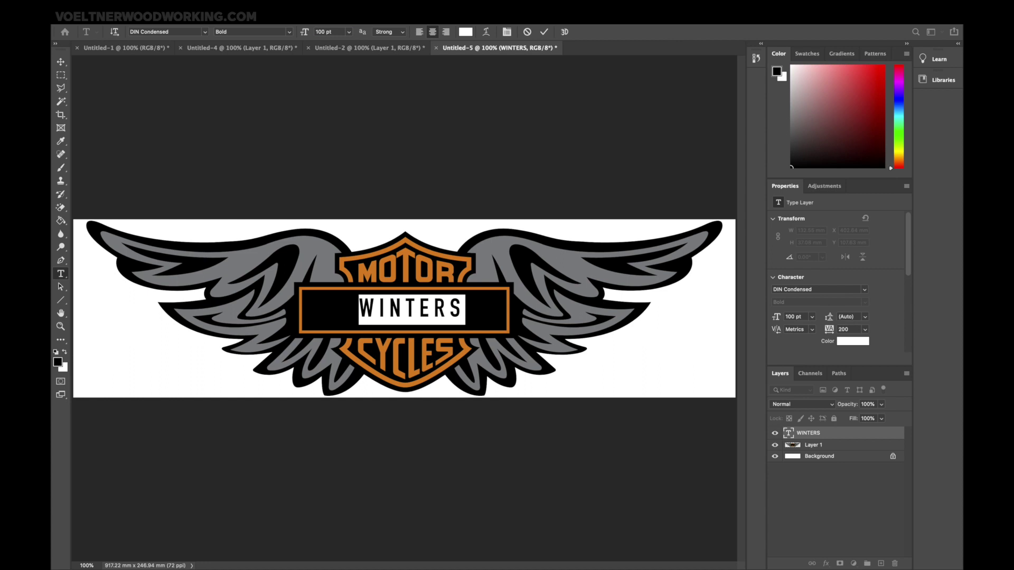
Increase the WINTERS font size to 125 pt, then to 150 pt.
left_click_drag(325, 32, 314, 32)
type("125")
key("Return")
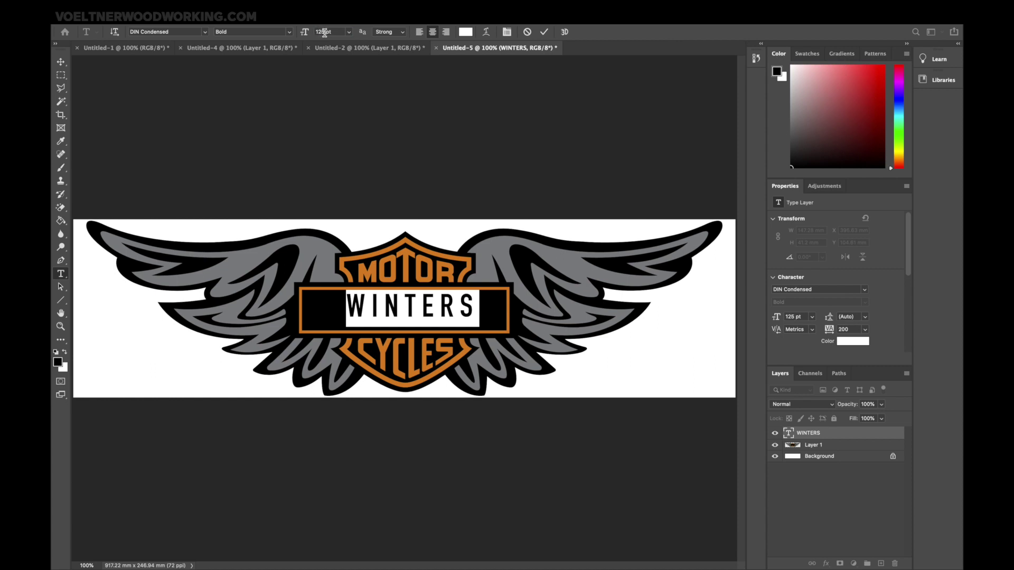
left_click_drag(326, 32, 318, 32)
type("150")
key("Return")
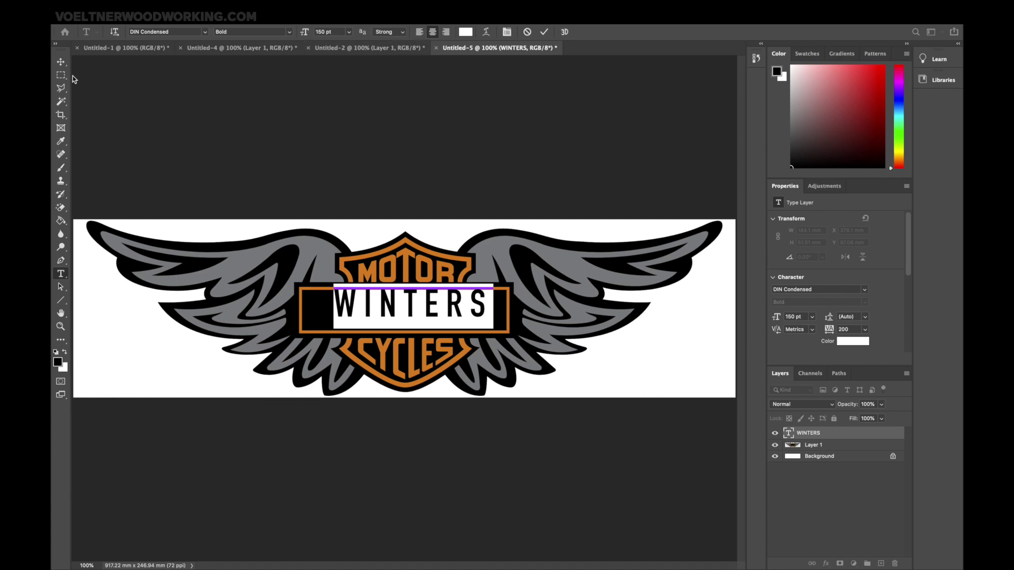
left_click(62, 64)
Stretch WINTERS to about 121% width and nudge it centred in the black bar.
left_click_drag(384, 305, 389, 314)
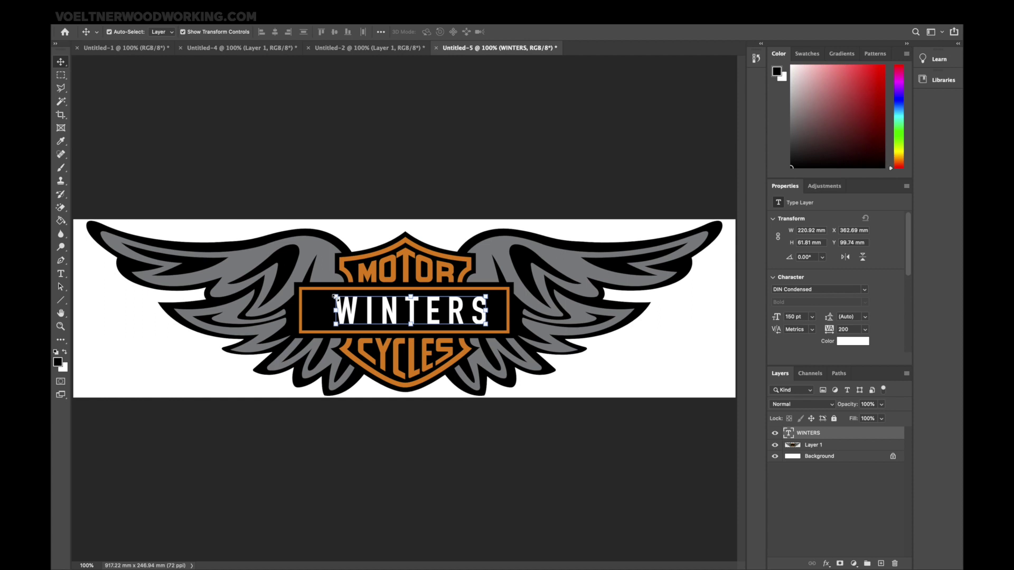
left_click(830, 331)
left_click_drag(335, 298, 306, 299)
mouse_move(467, 313)
left_mouse_down()
mouse_move(499, 313)
mouse_move(453, 313)
left_mouse_up()
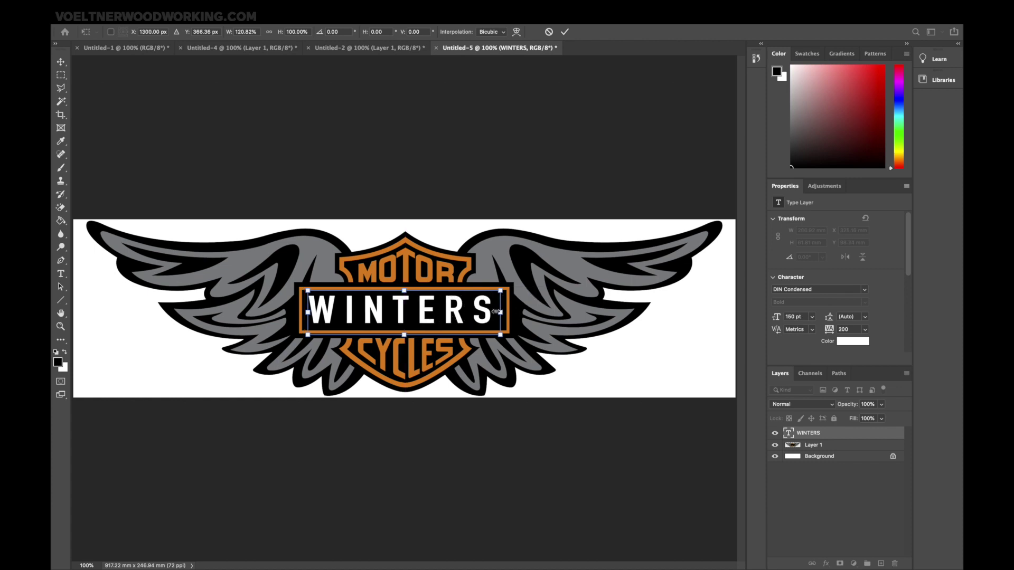
key("Return")
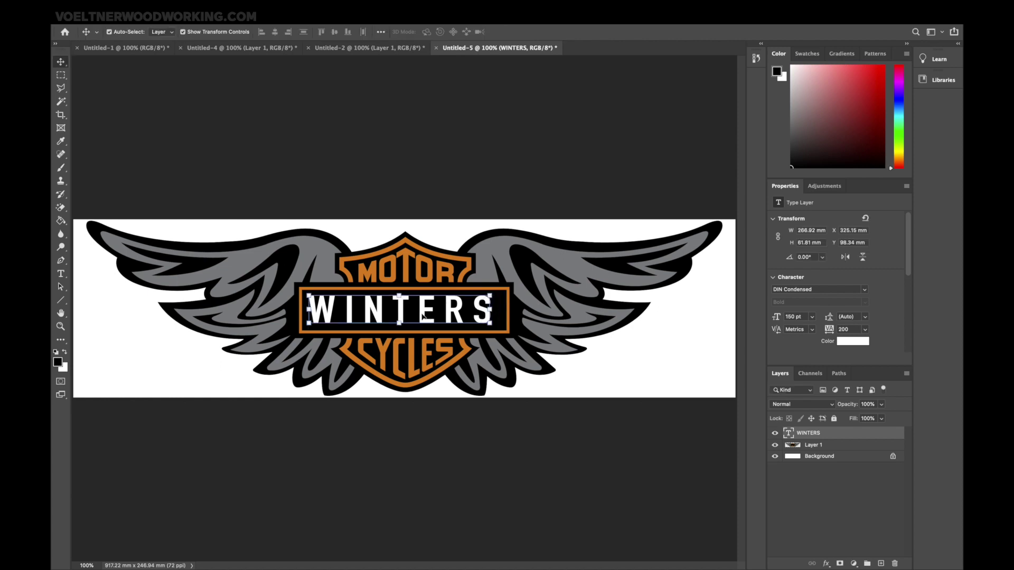
left_click_drag(425, 317, 429, 316)
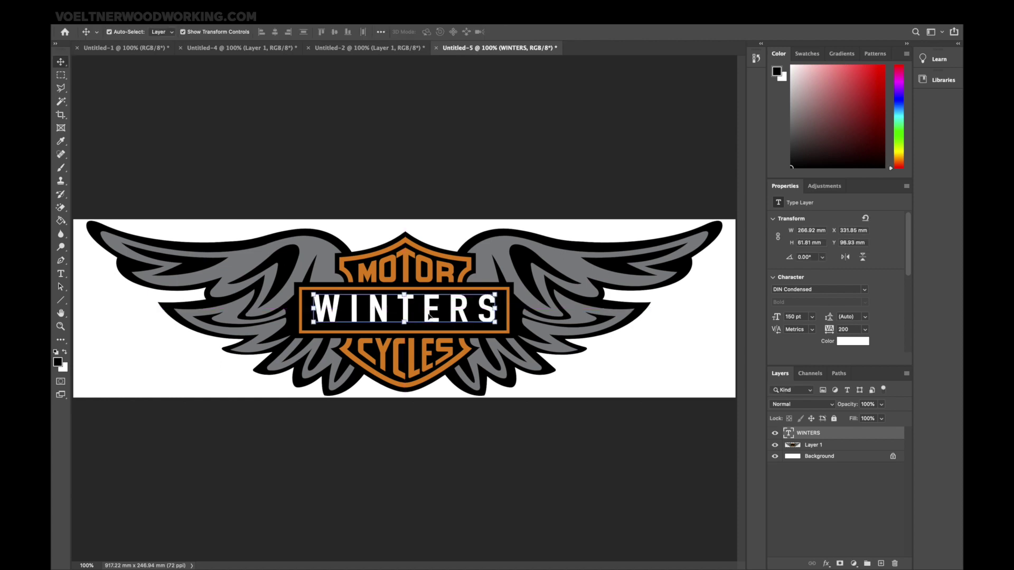
key("Down")
key("Down")
key("Down")
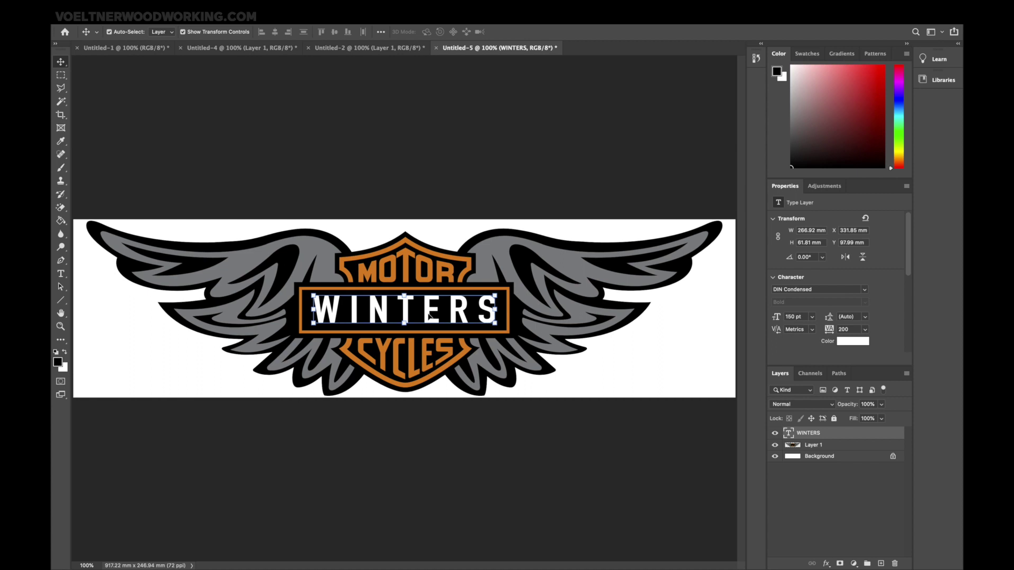
key("Down")
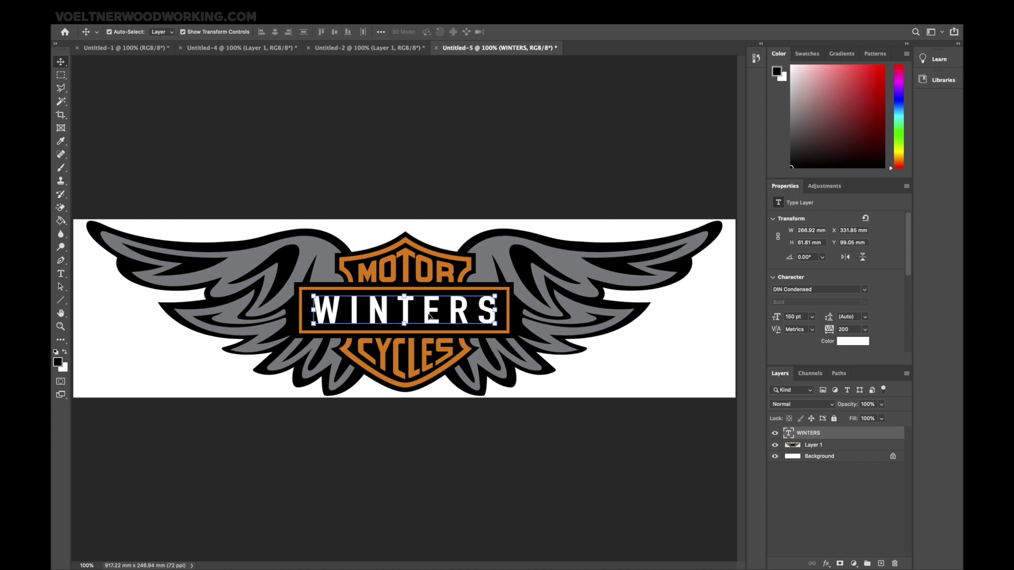
left_click(552, 320)
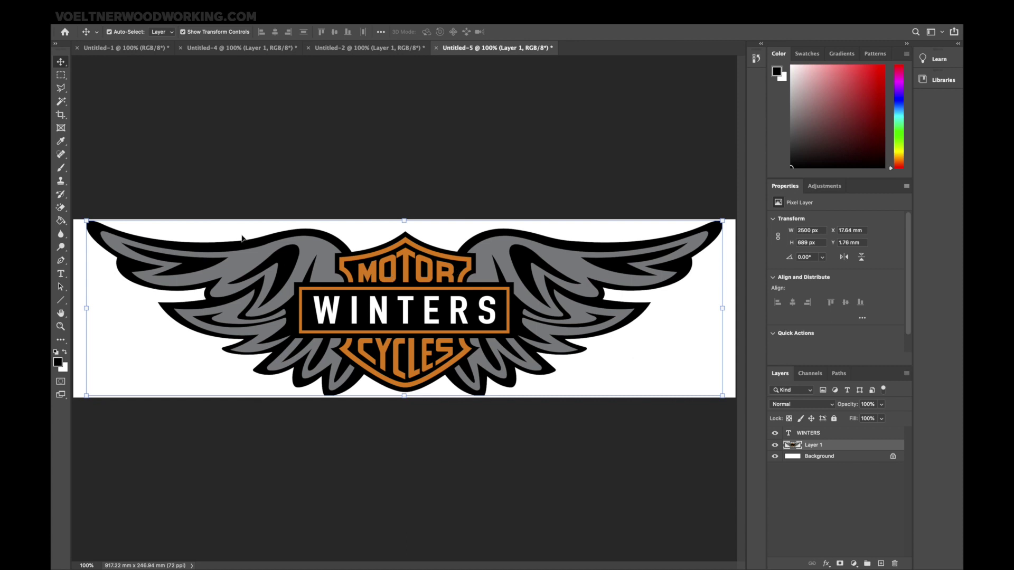
Paint-bucket every letter of MOTOR and CYCLES solid black.
left_click(61, 222)
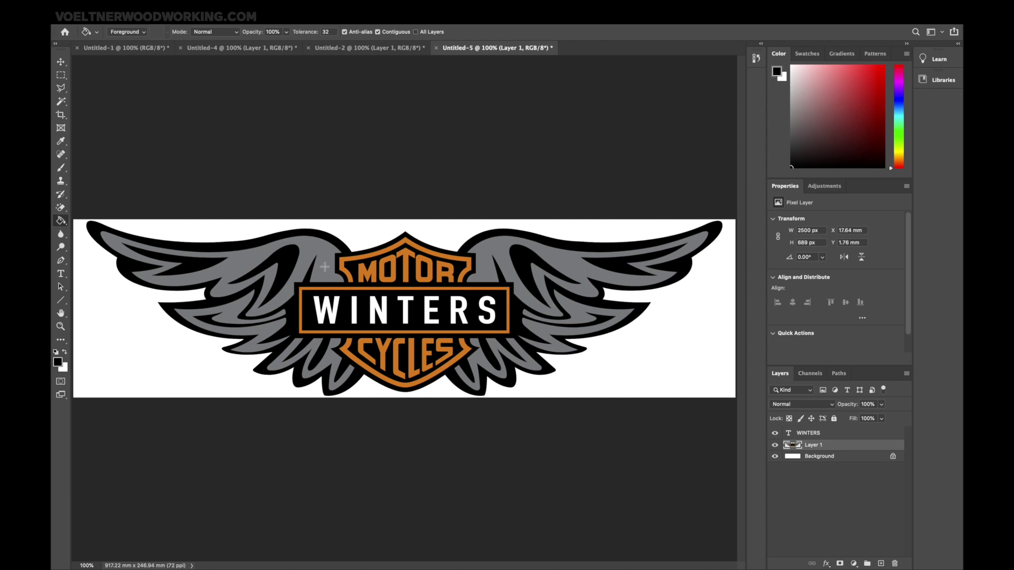
left_click(365, 272)
left_click(381, 271)
left_click(406, 270)
left_click(419, 273)
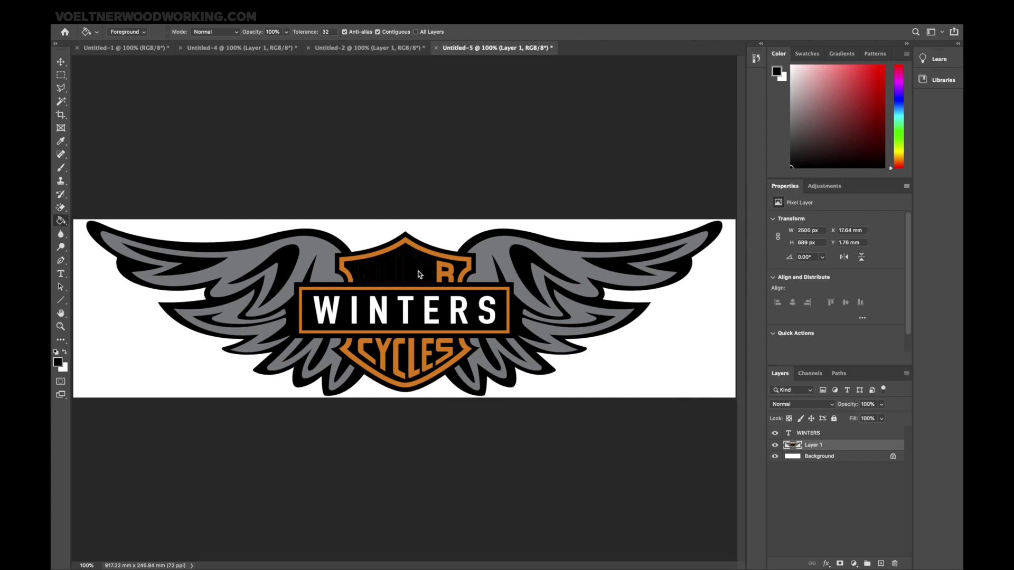
left_click(445, 273)
left_click(363, 349)
left_click(384, 349)
left_click(400, 356)
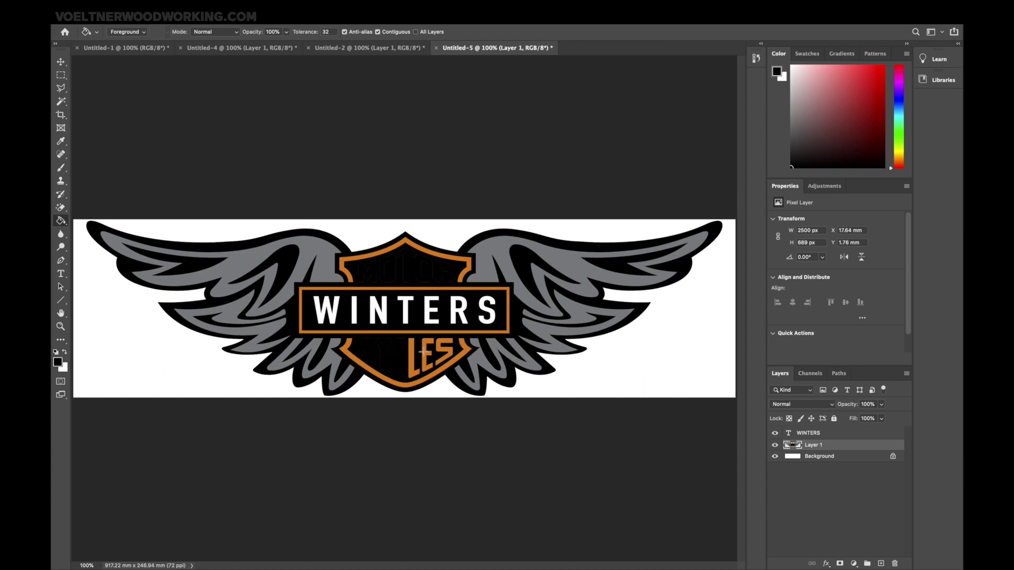
left_click(412, 353)
left_click(427, 352)
left_click(440, 350)
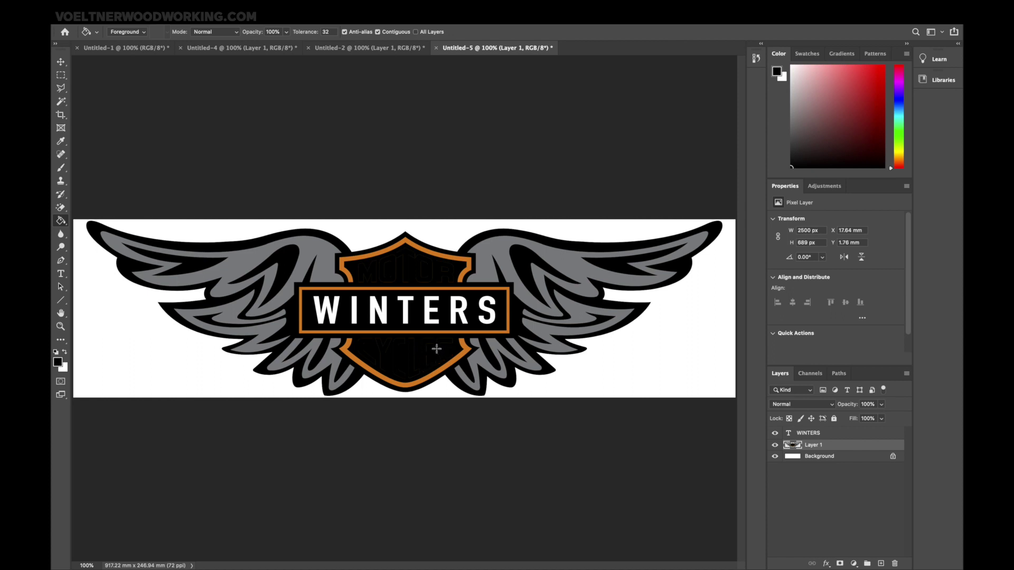
Switch the fill colour to white and fill the three orange shield outlines white.
left_click(66, 353)
left_click(342, 260)
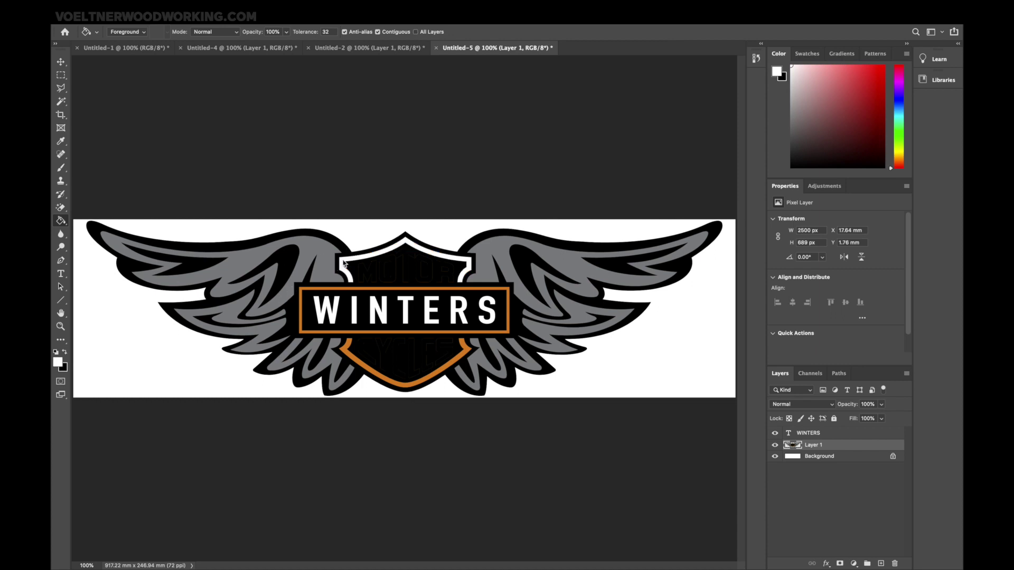
left_click(458, 288)
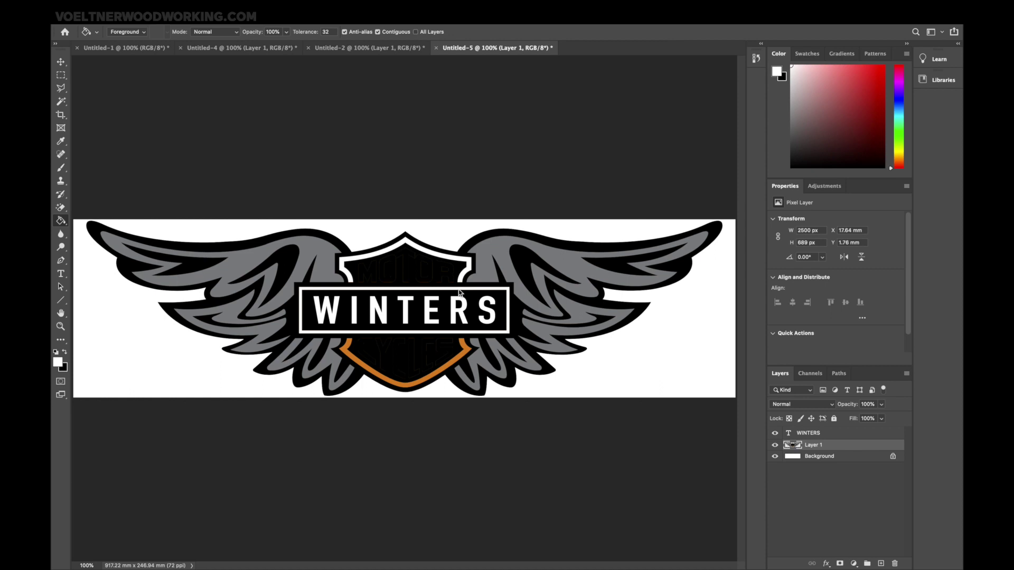
left_click(464, 352)
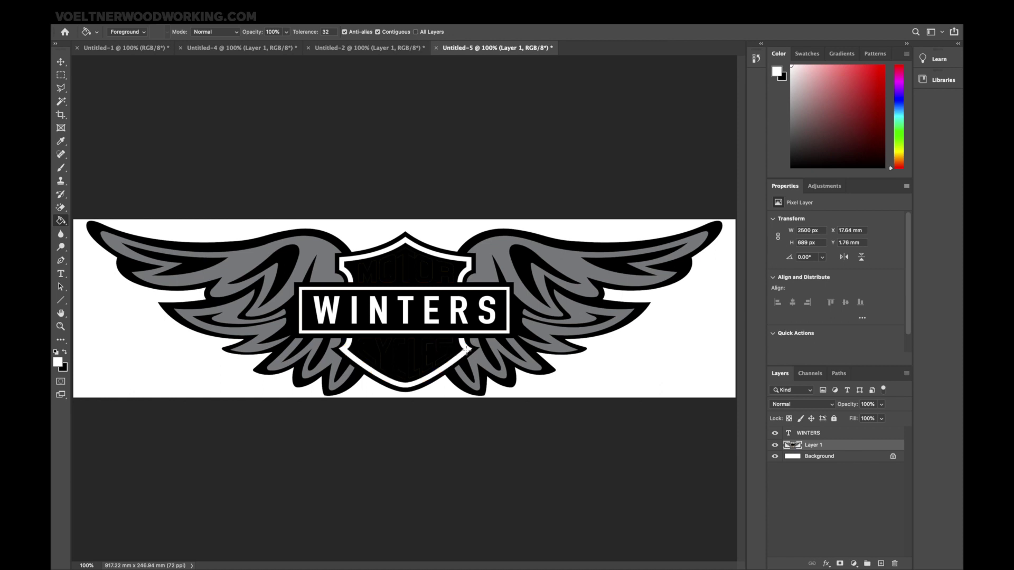
Fill the upper, middle and lower grey feathers of both wings white.
left_click(325, 271)
left_click(230, 322)
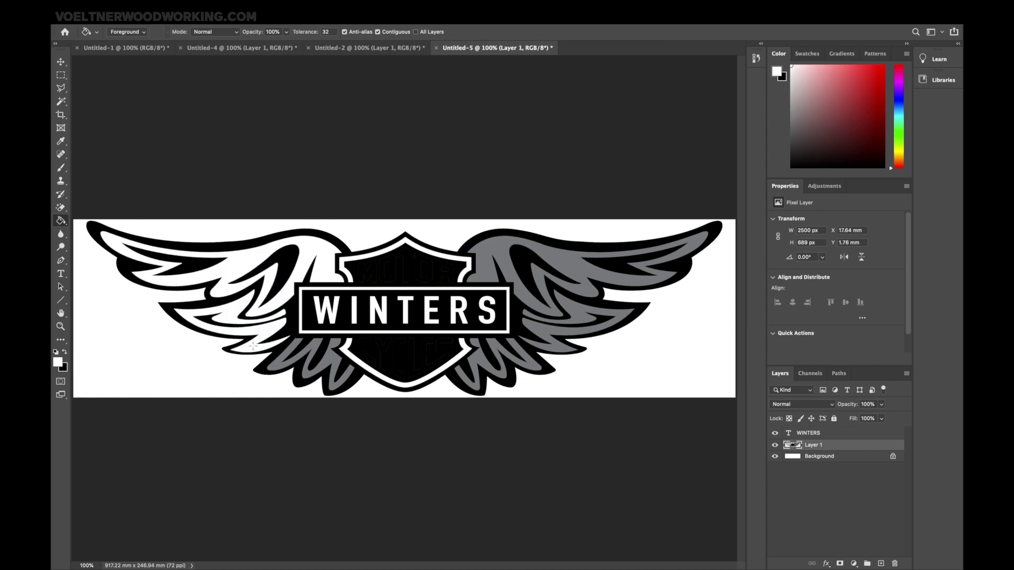
left_click(278, 368)
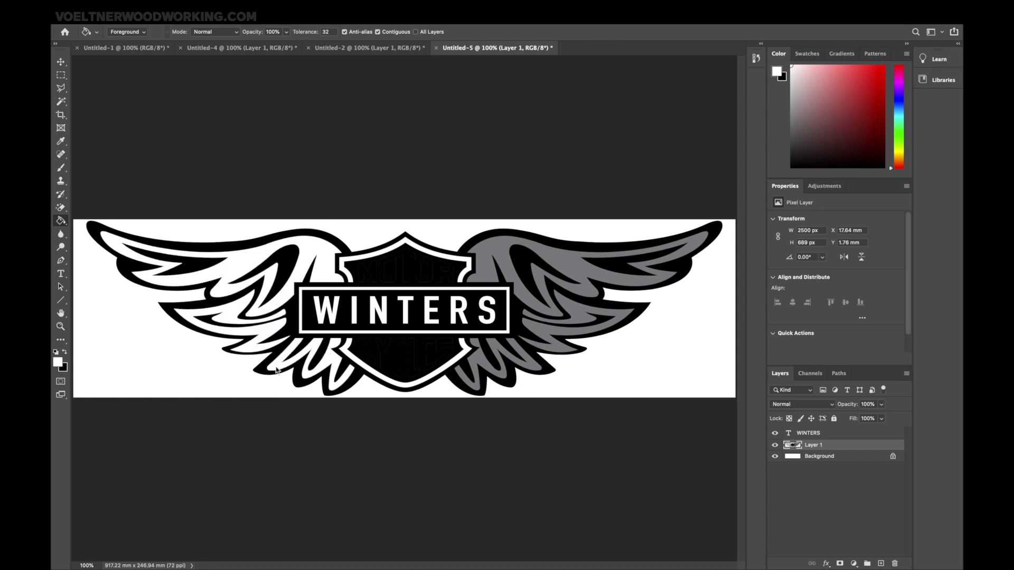
left_click(476, 359)
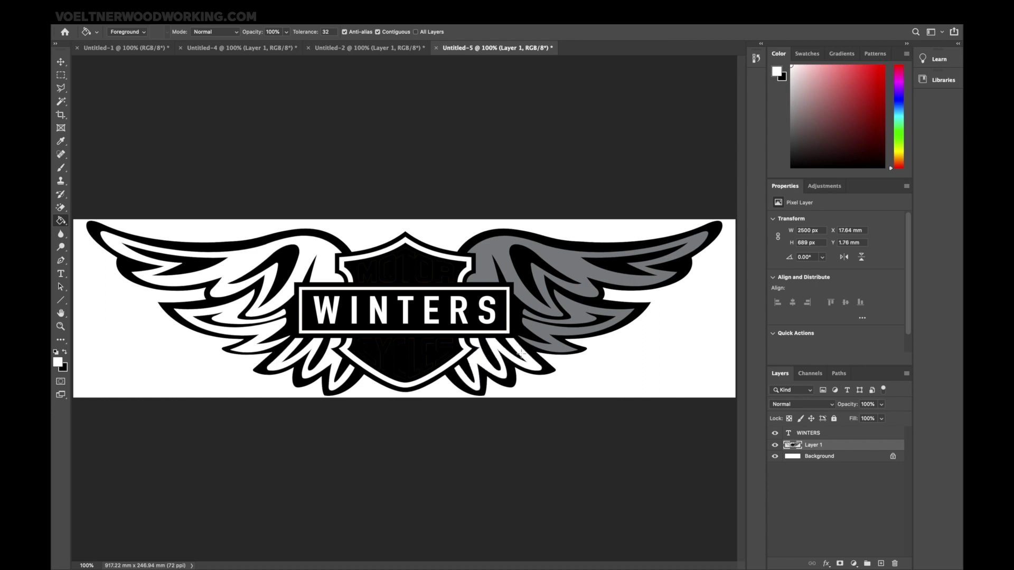
left_click(556, 346)
left_click(547, 313)
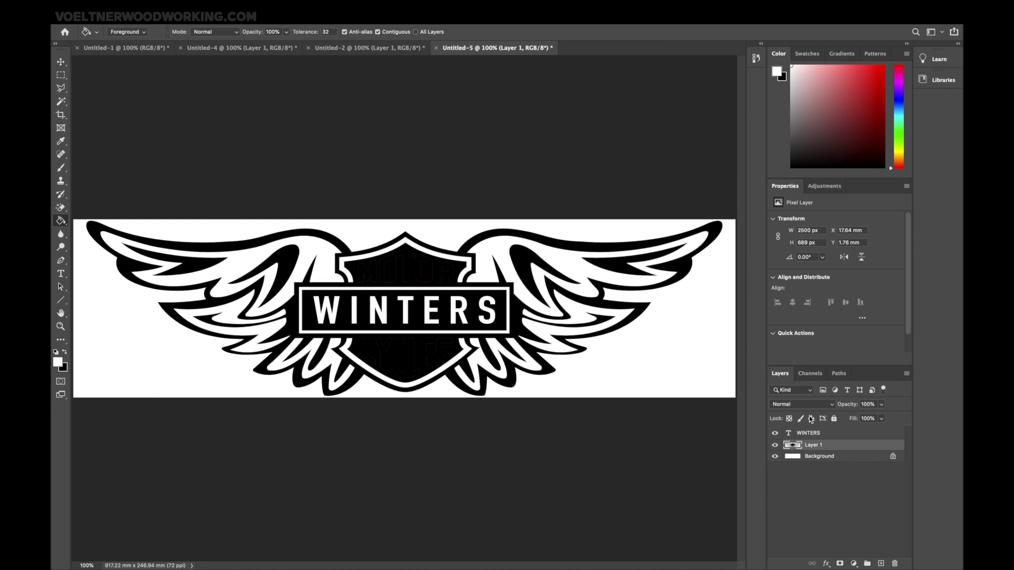
Merge the WINTERS text and wings layers into a single layer.
left_click(812, 434)
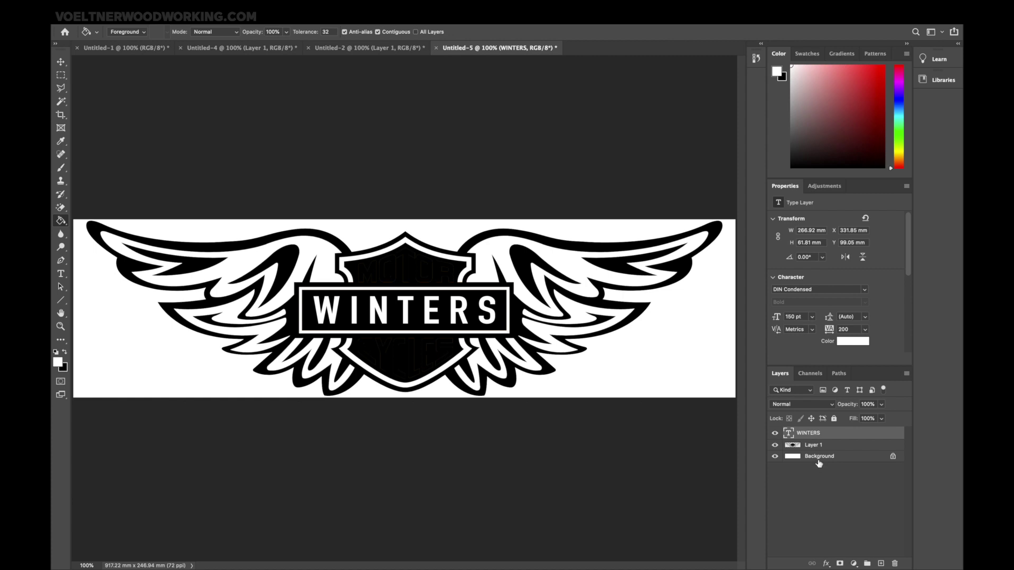
left_click(819, 450, "shift")
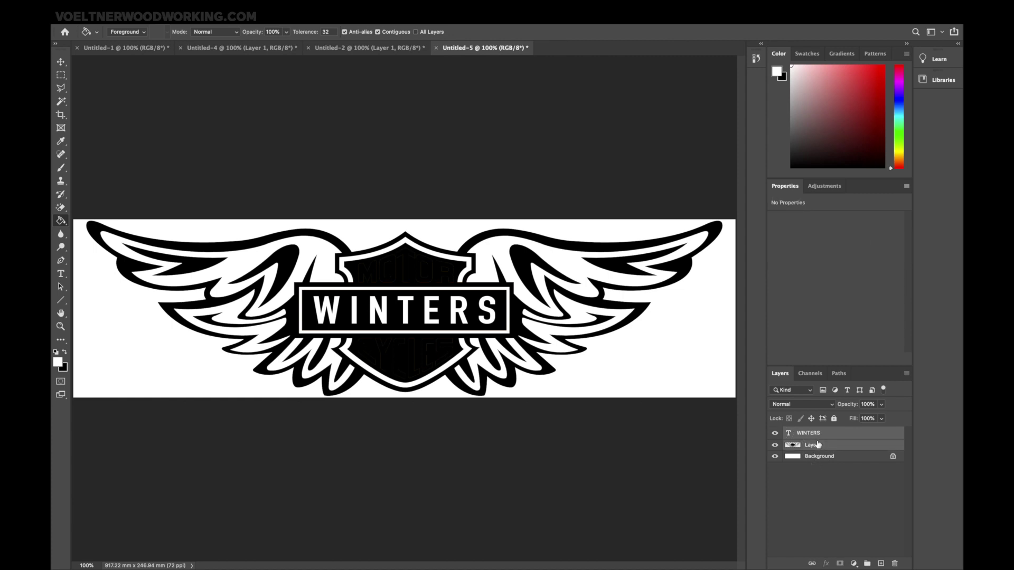
right_click(814, 448)
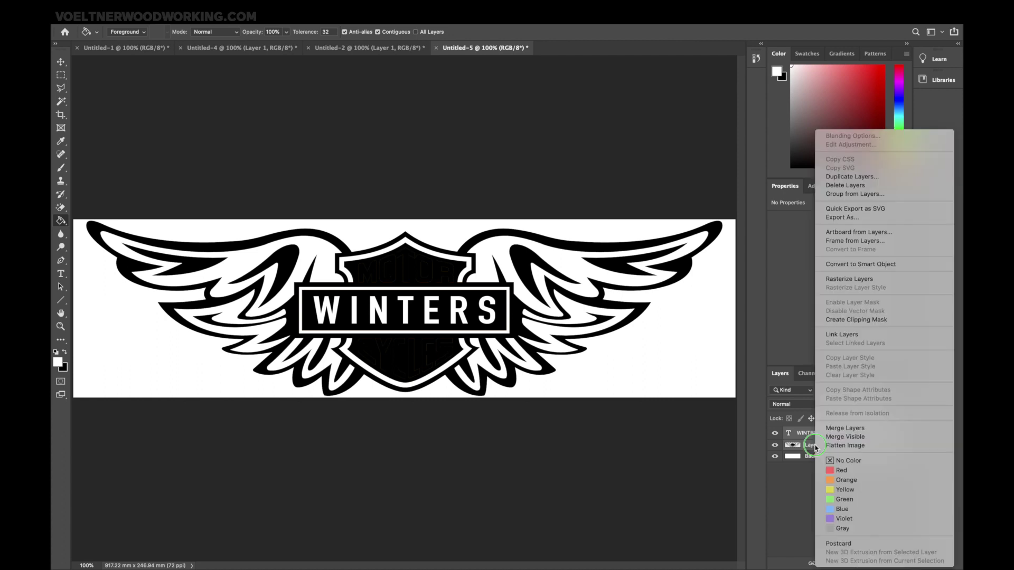
left_click(826, 432)
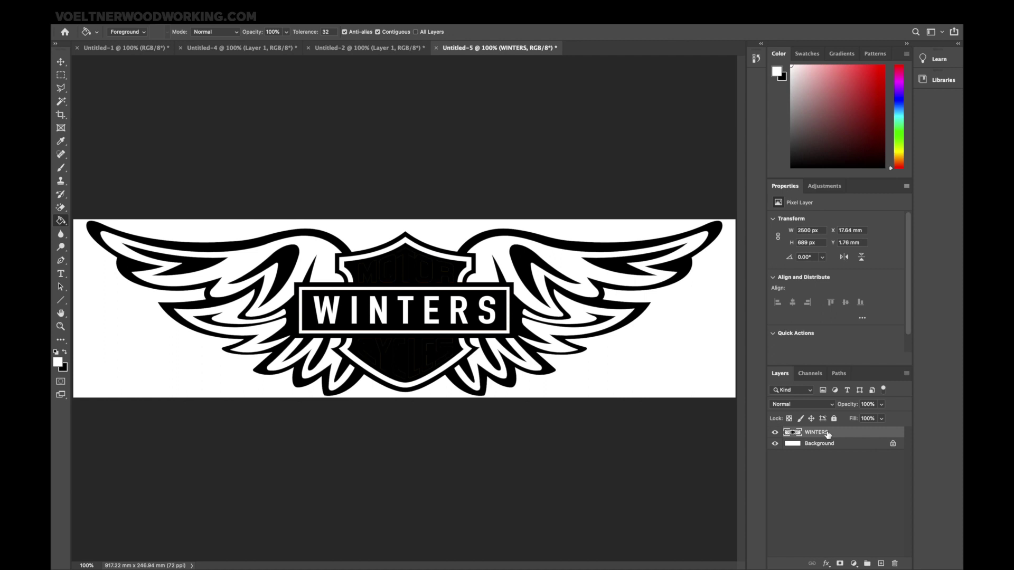
Select the entire canvas and bring up a new Chrome tab.
left_click(60, 74)
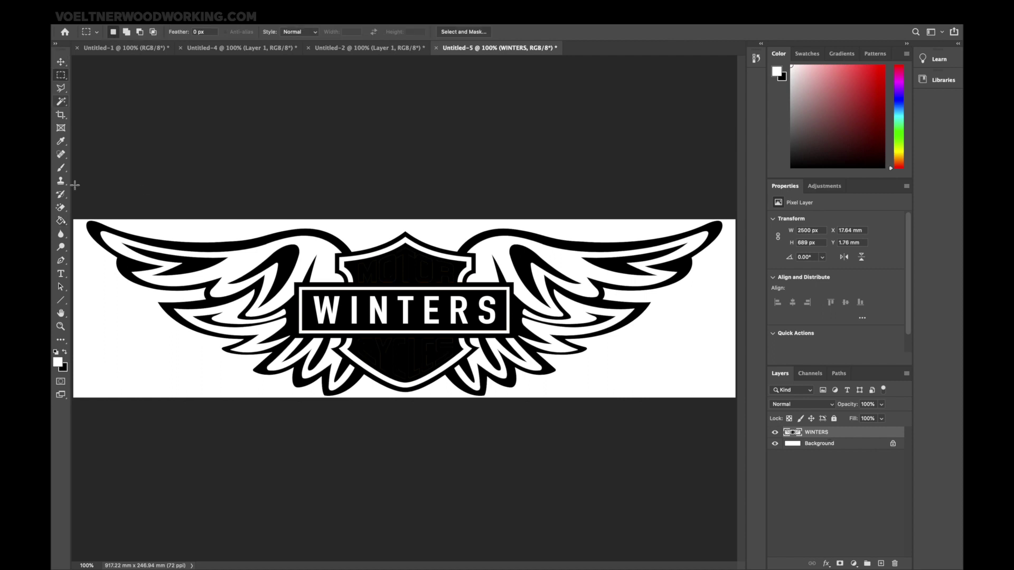
left_click_drag(80, 219, 724, 428)
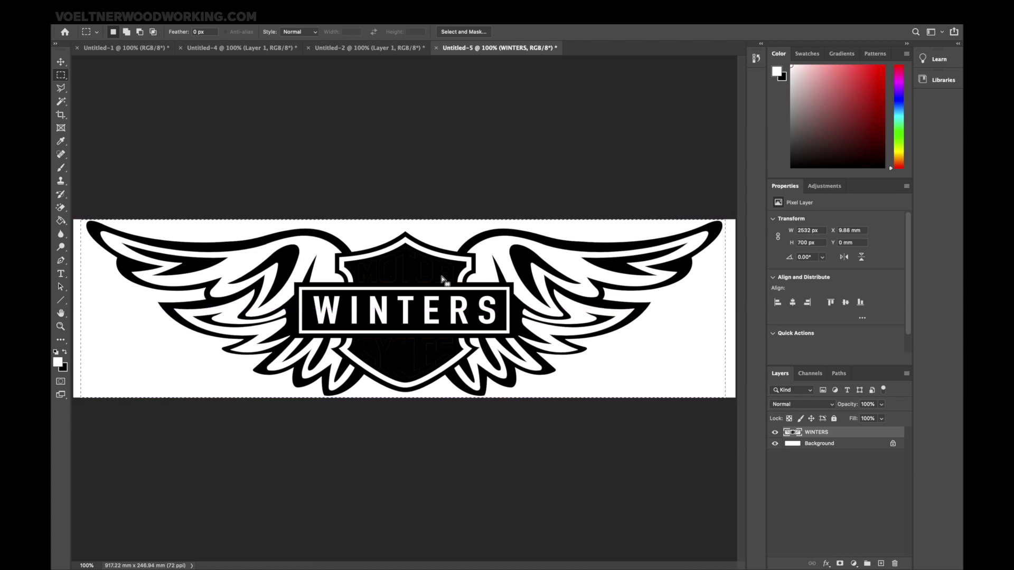
key("ctrl+a")
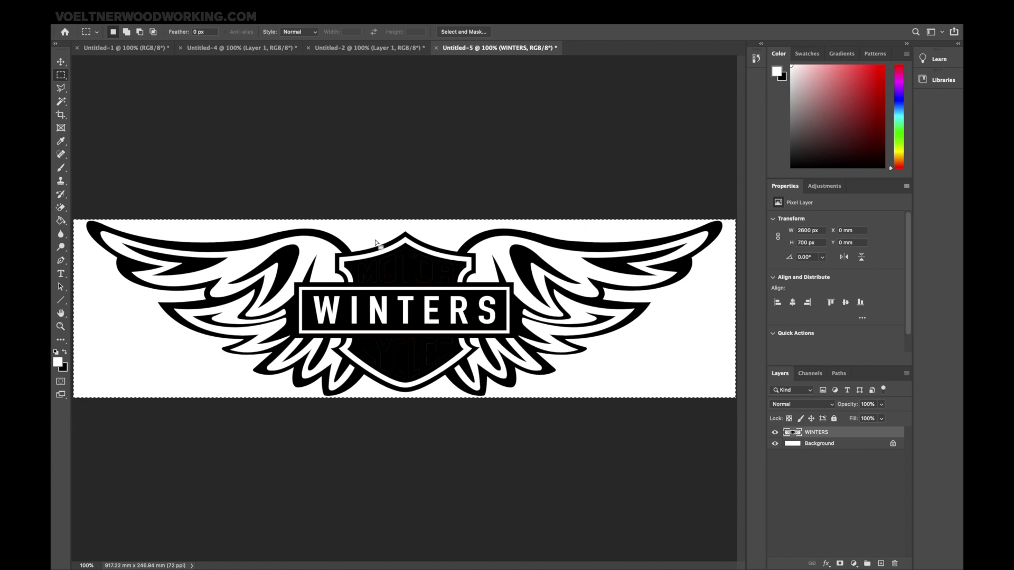
key("super+Tab")
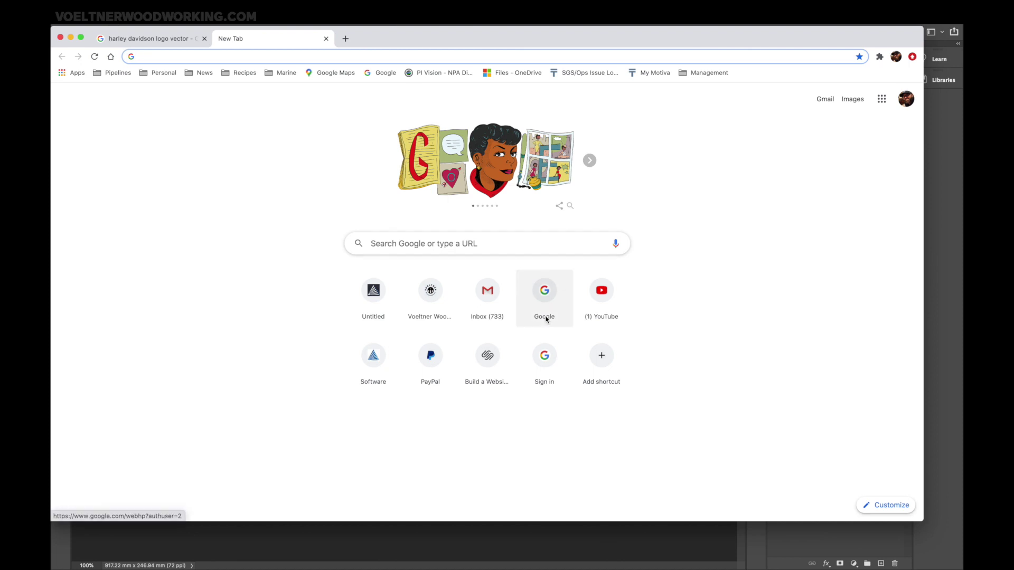
Go to fslaser.com/re3, browse the Software page, and launch the RetinaEngrave 3 Try Now demo.
type("fsl")
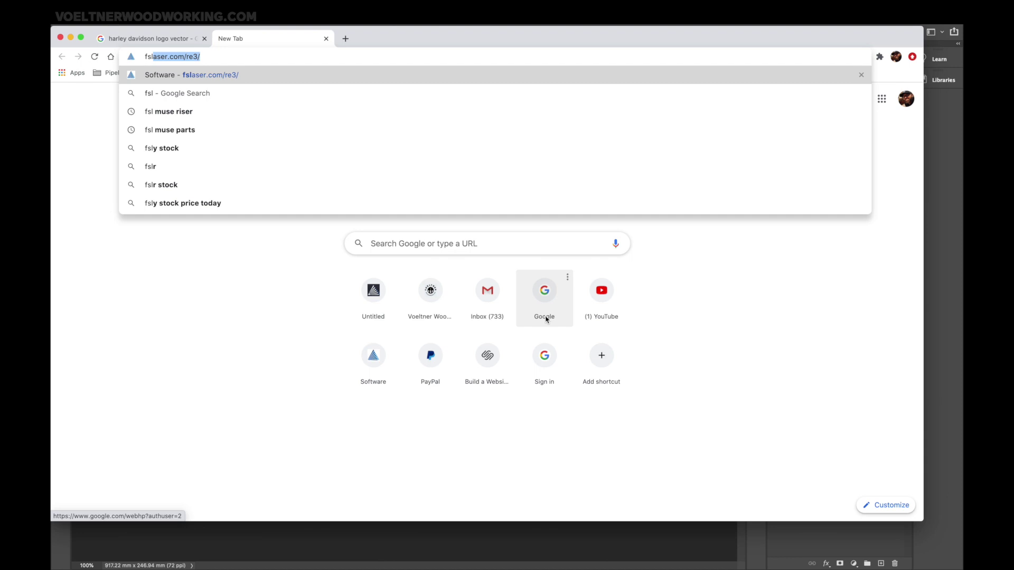
key("Return")
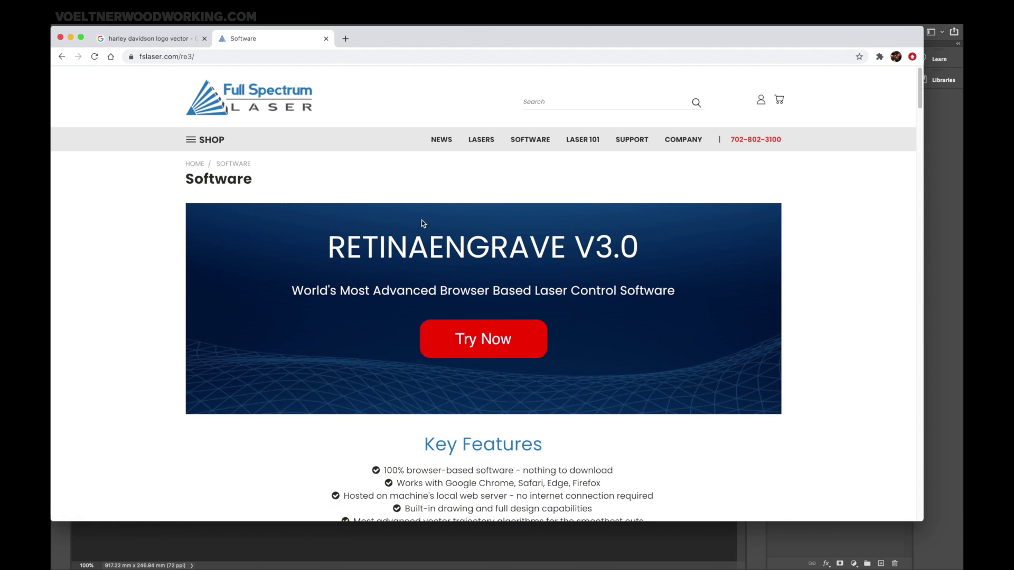
scroll(431, 365, "down", 1)
scroll(432, 365, "down", 5)
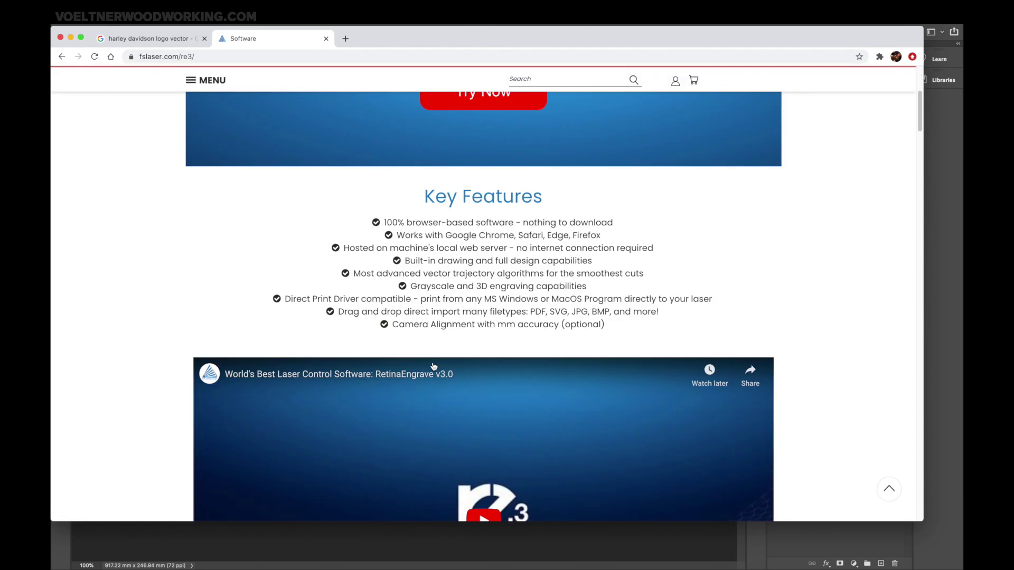
scroll(455, 370, "down", 5)
scroll(455, 370, "down", 12)
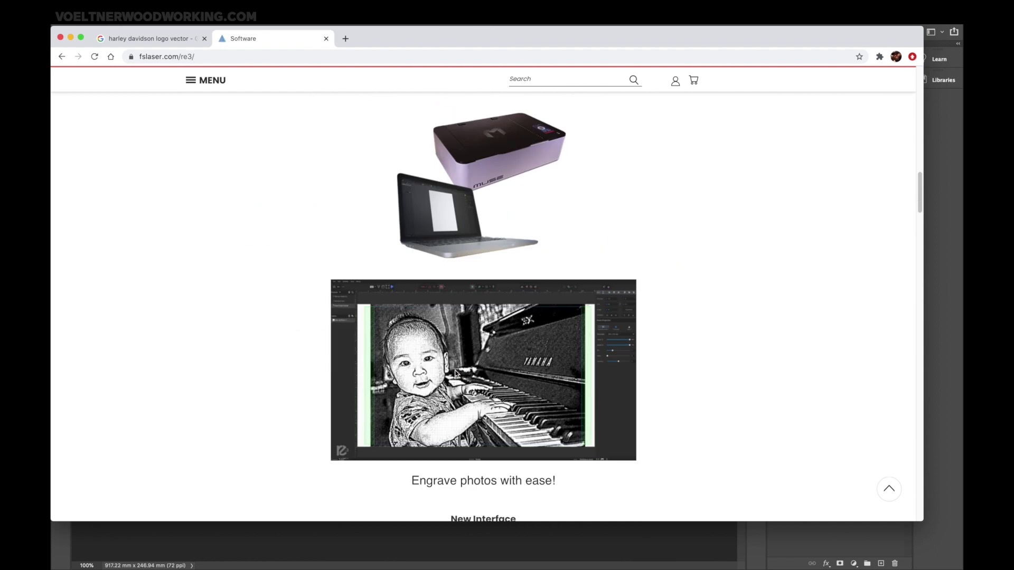
scroll(457, 375, "down", 15)
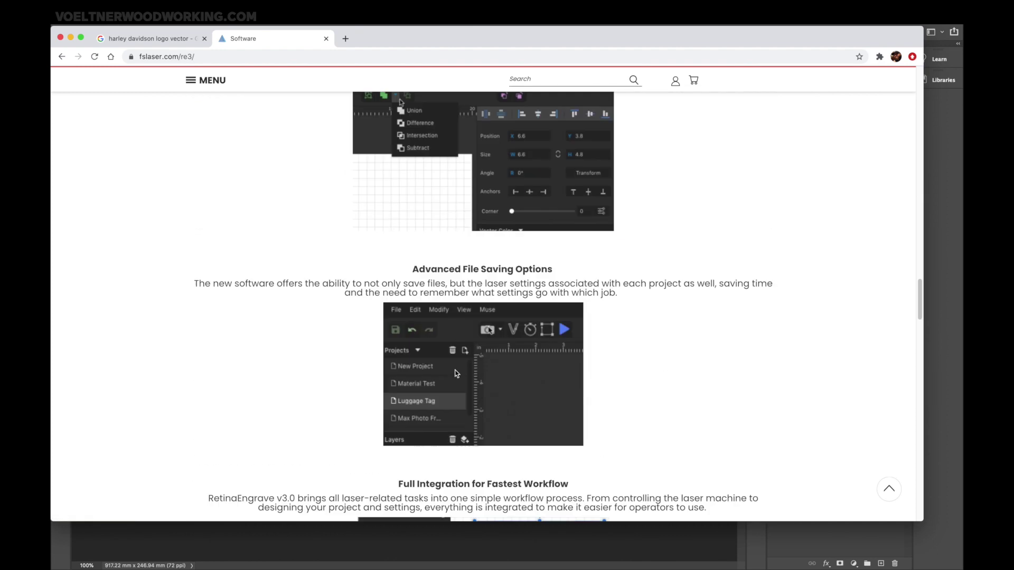
scroll(455, 374, "down", 12)
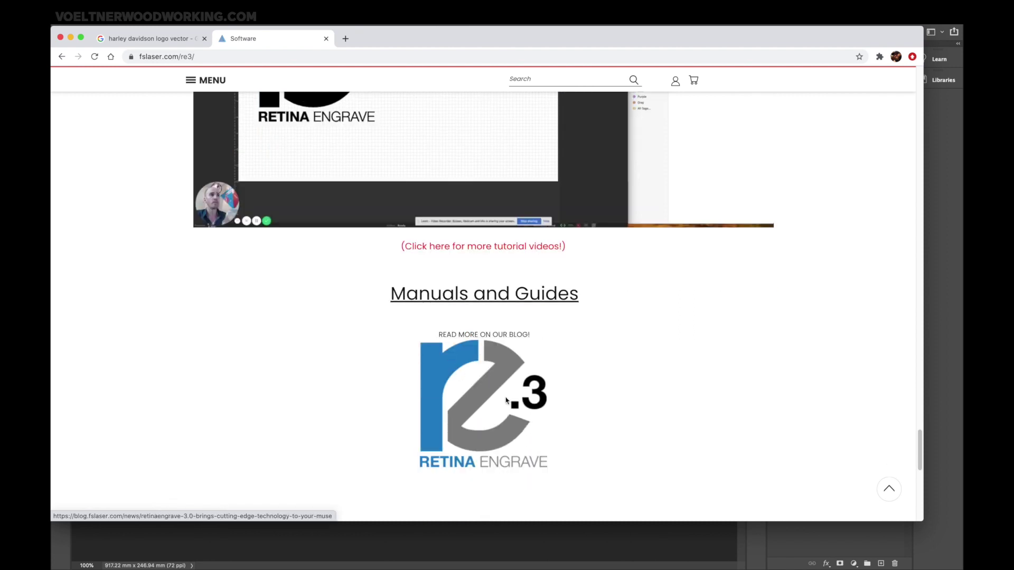
scroll(505, 401, "up", 10)
scroll(504, 400, "up", 15)
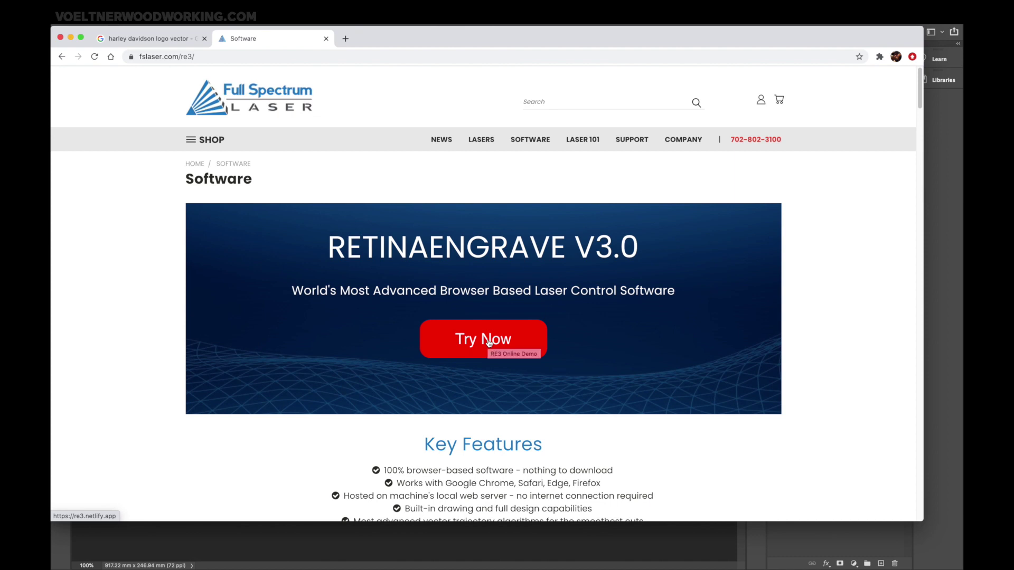
left_click(489, 342)
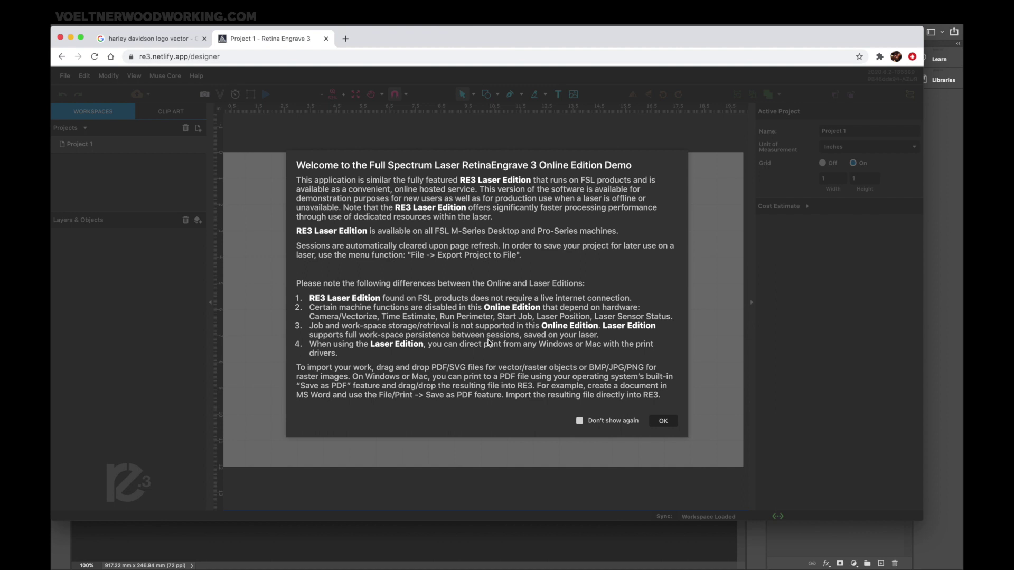
Dismiss the RetinaEngrave 3 welcome notice, check the machine profile list unchanged, and return to Photoshop.
left_click(663, 421)
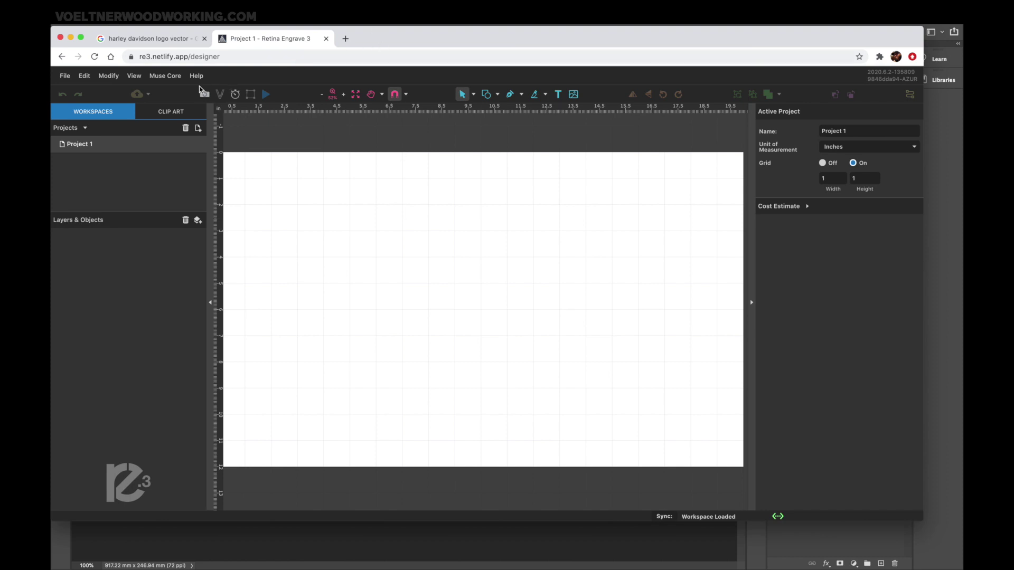
left_click(168, 77)
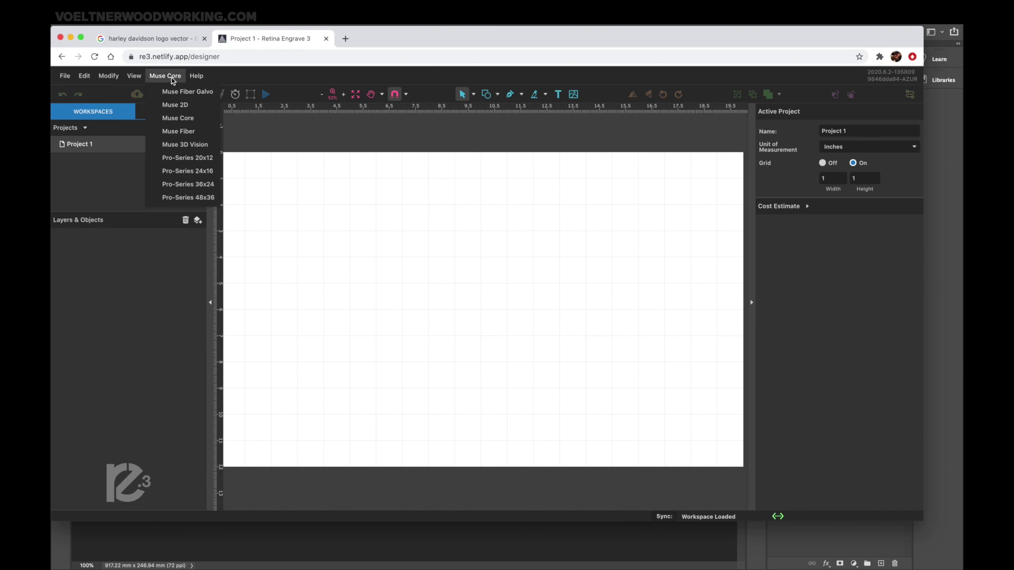
left_click(172, 78)
key("super+Tab")
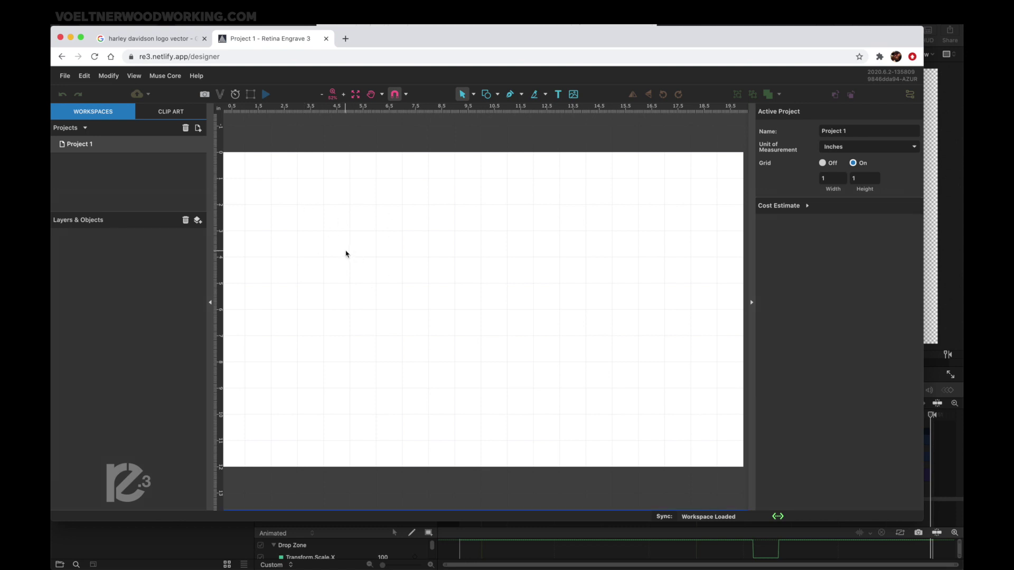
Paste the copied WINTERS logo into Project 1 and select its width value for editing.
key("super+i")
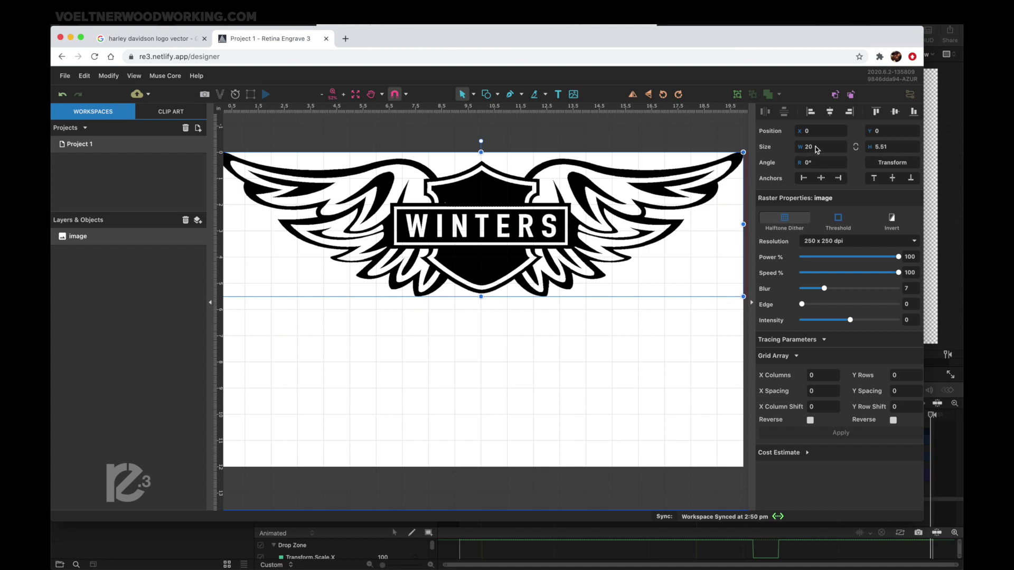
double_click(816, 150)
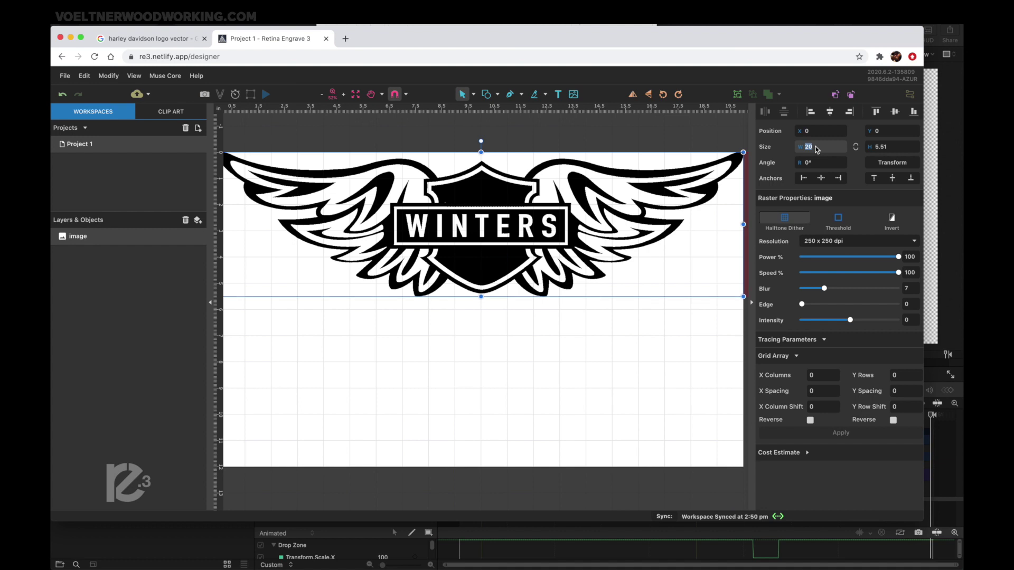
type("6")
key("Tab")
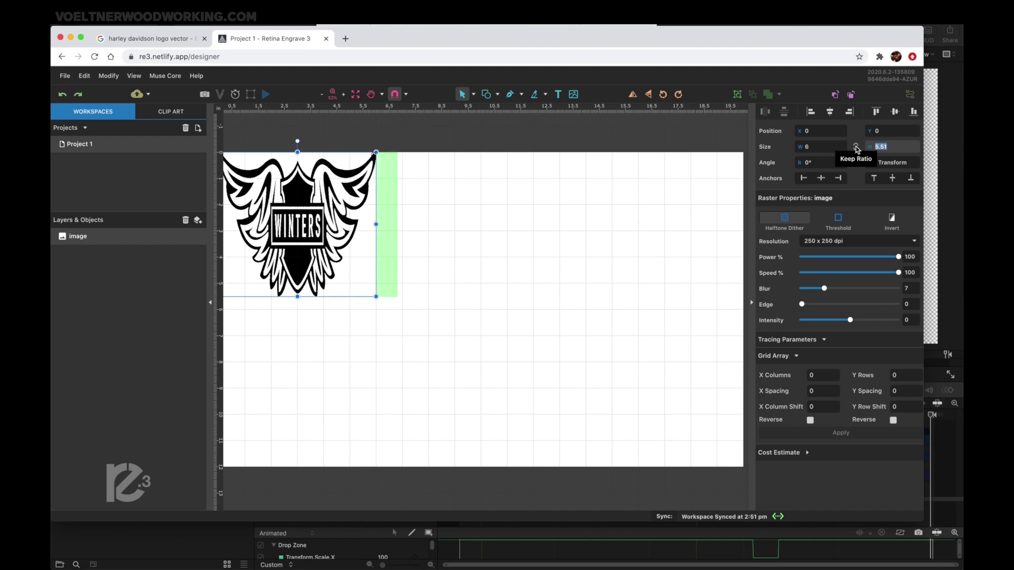
key("shift+Tab")
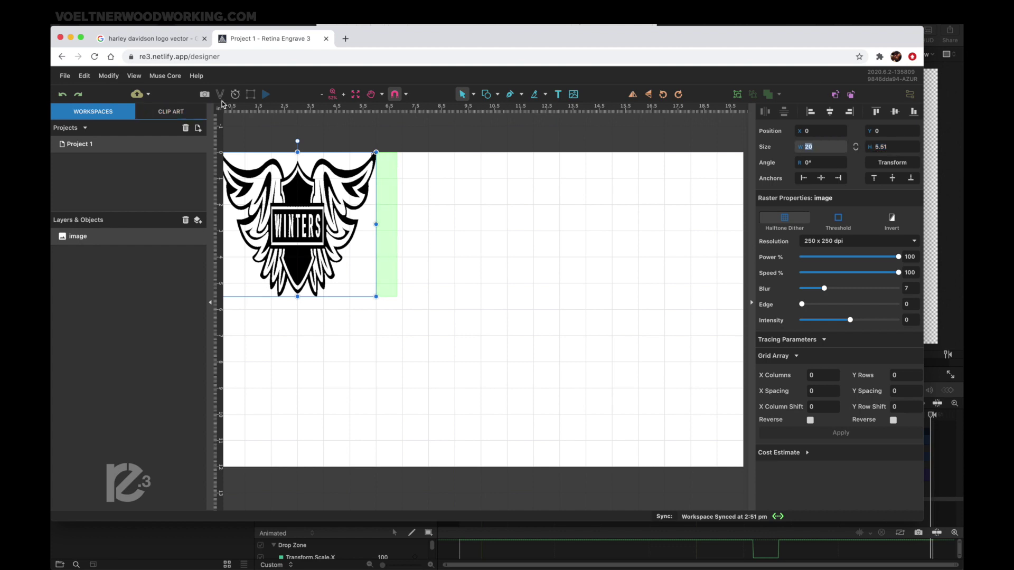
type("6")
key("Return")
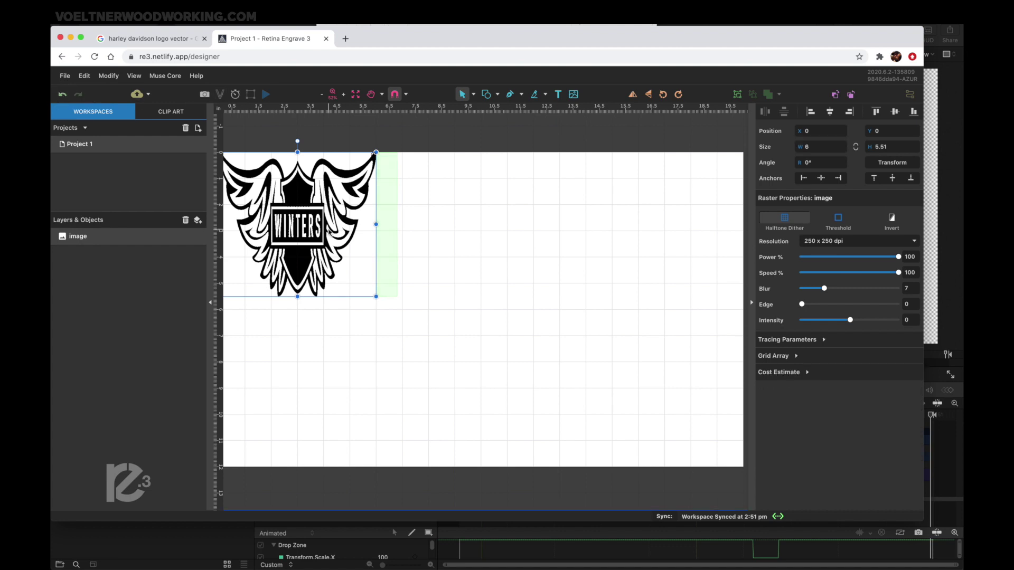
key("Delete")
key("super+v")
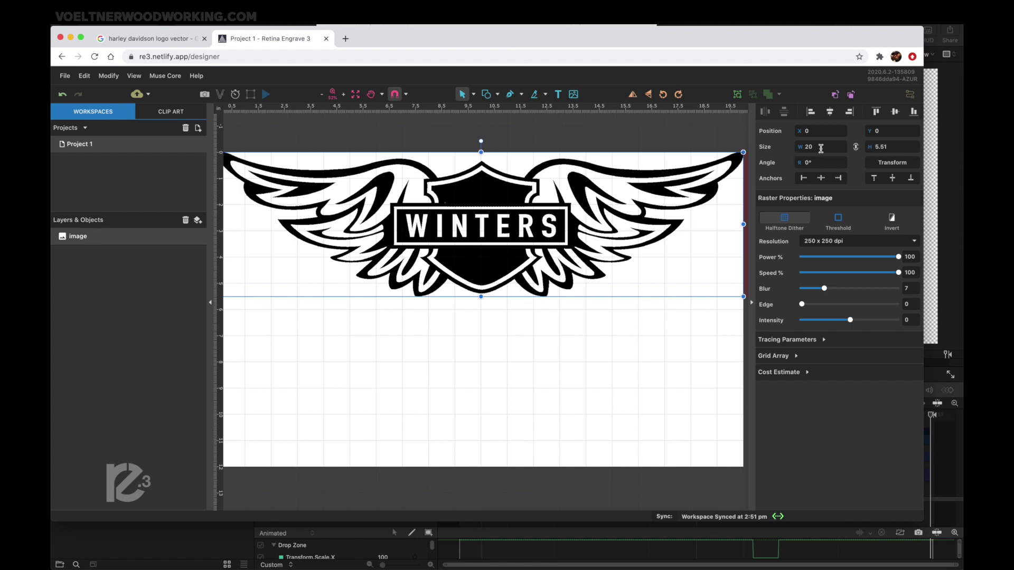
left_click(813, 147)
Resize the logo proportionally to 6 in wide (6 × 1.65 in) and place it at X 1, Y 9.35.
type("6")
key("Tab")
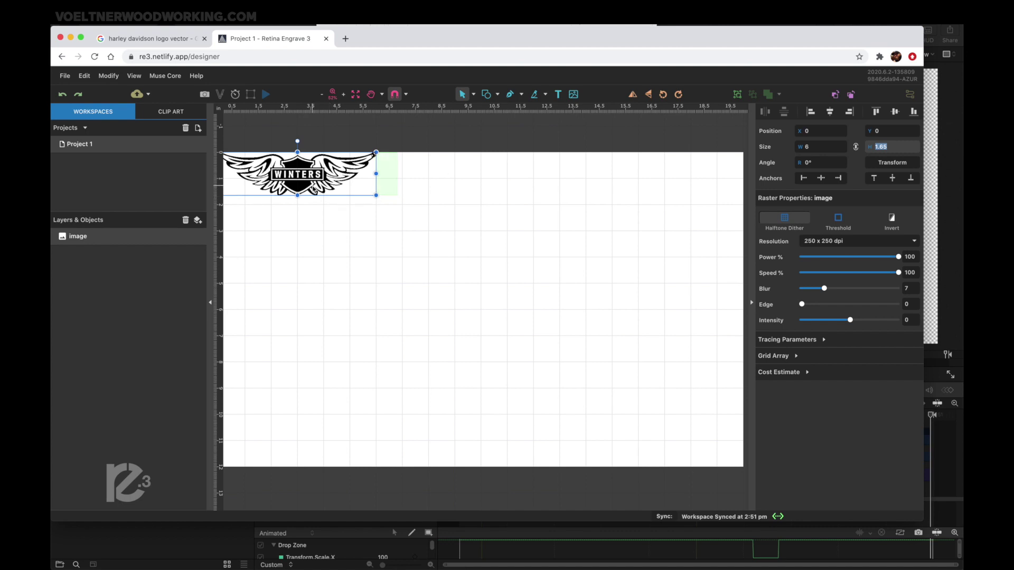
left_click_drag(313, 189, 321, 431)
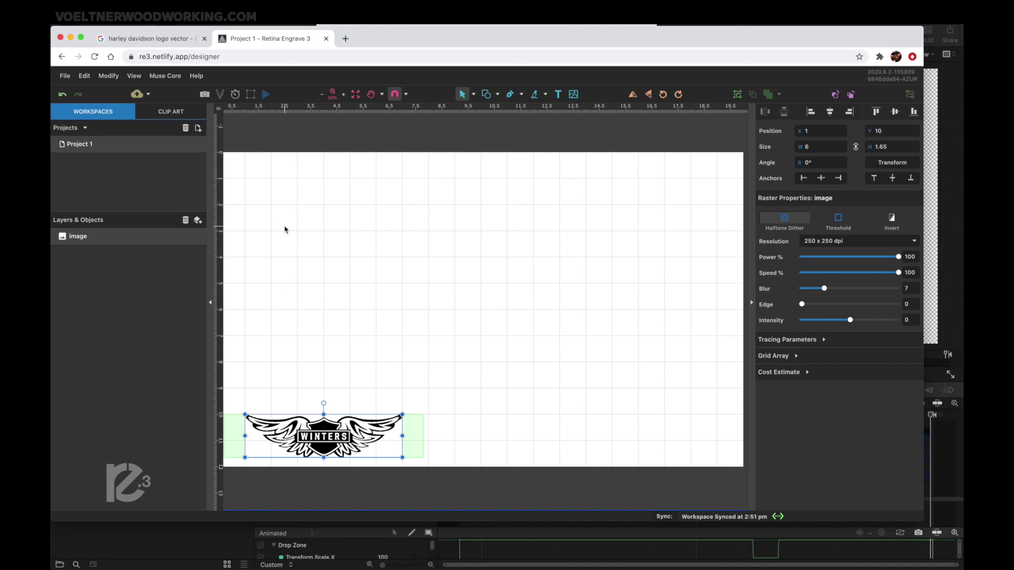
left_click(320, 437)
left_click_drag(320, 438, 316, 431)
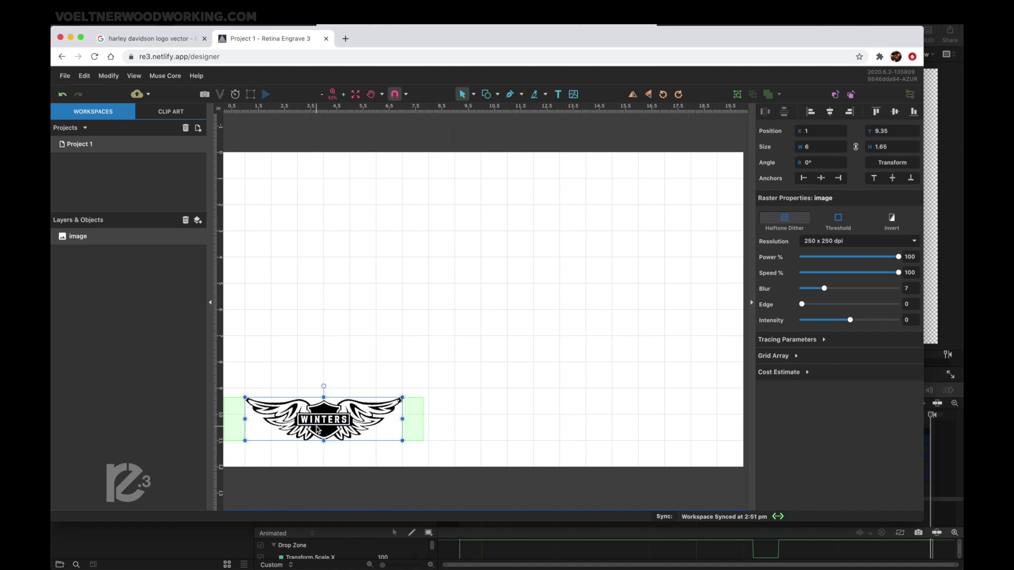
left_click(387, 370)
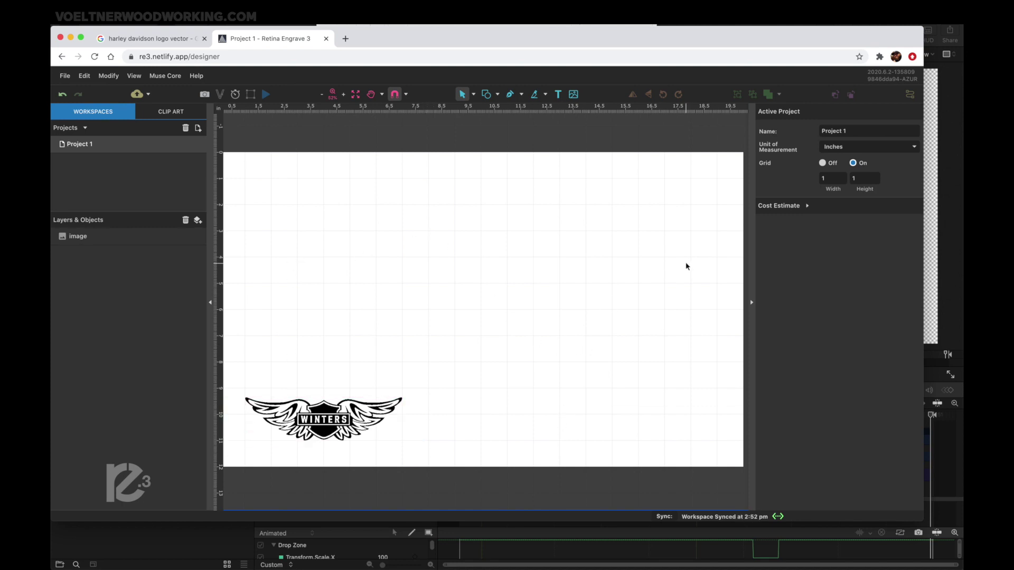
left_click(348, 425)
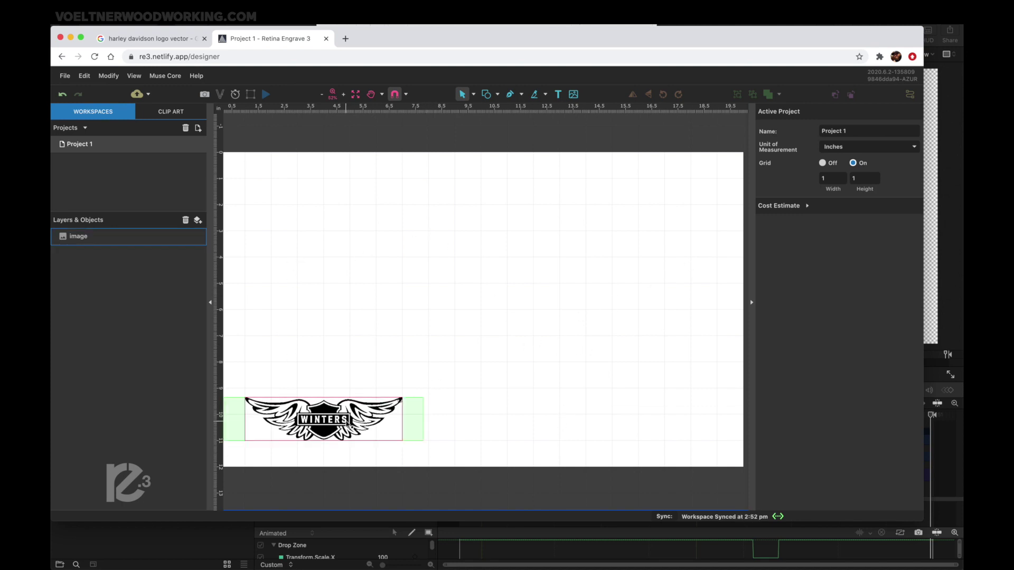
left_click(347, 424)
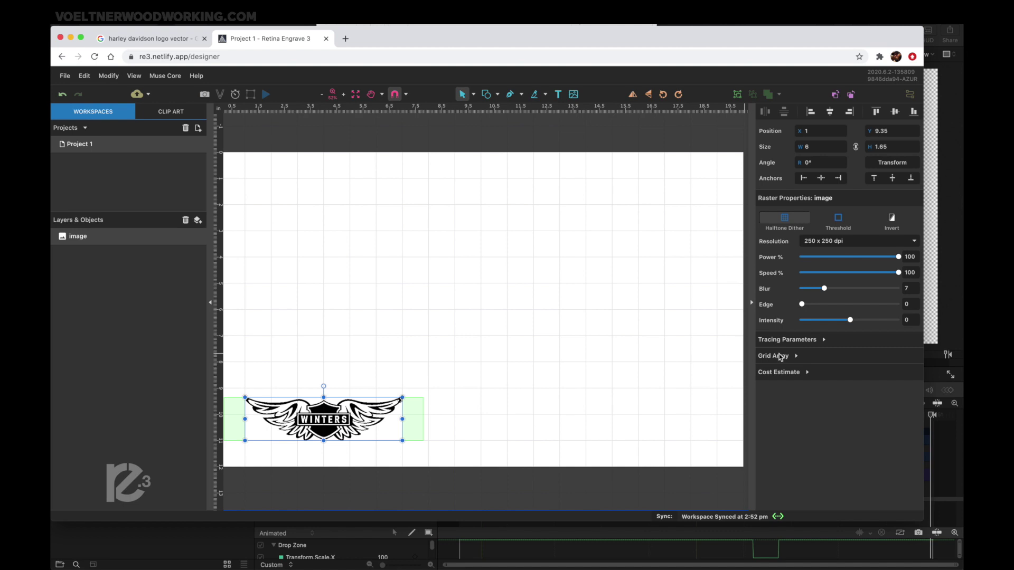
Switch the logo's raster mode to Threshold at 1000 x 1000 dpi and select the Power % value.
left_click(810, 343)
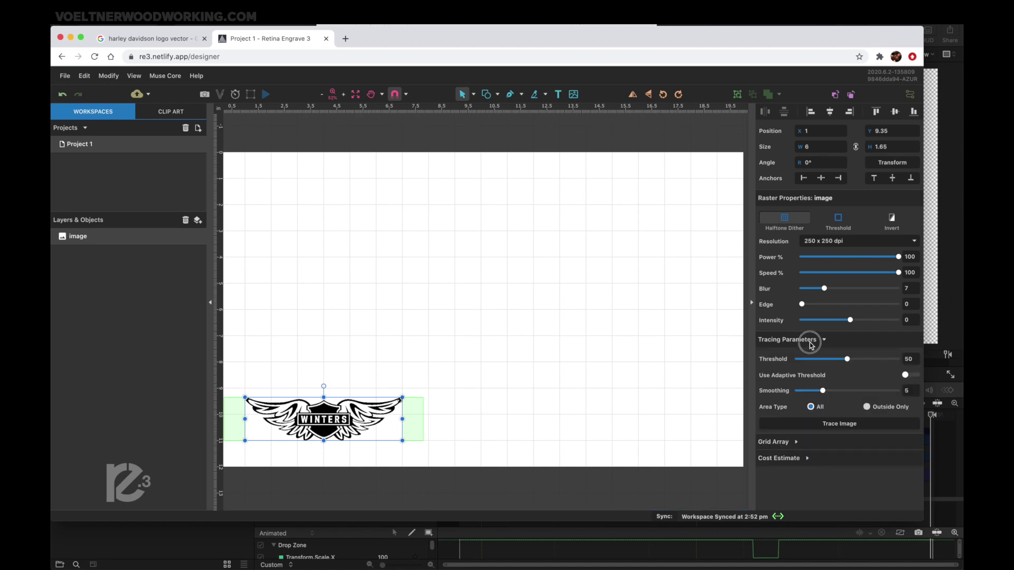
left_click(811, 343)
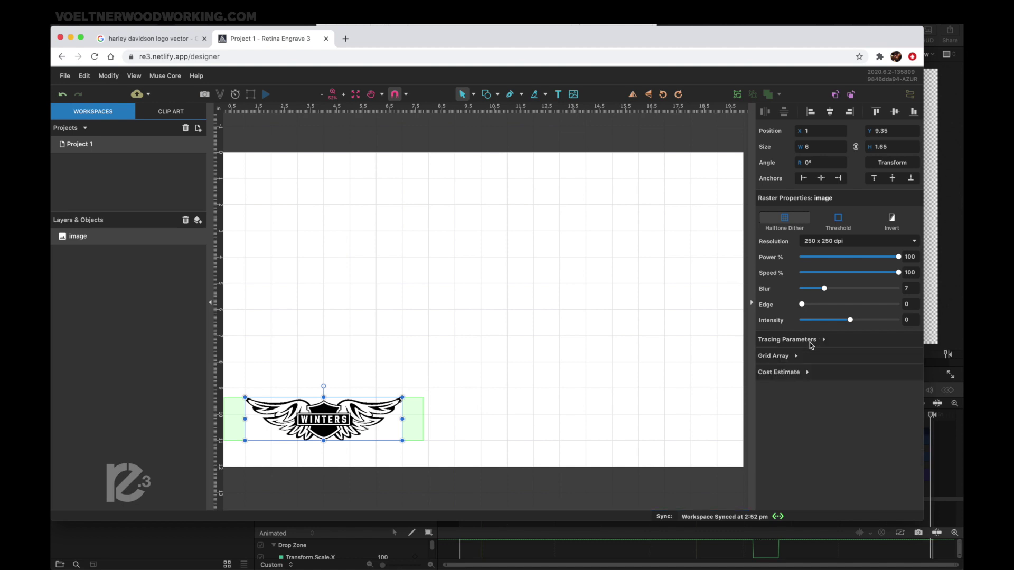
left_click(839, 218)
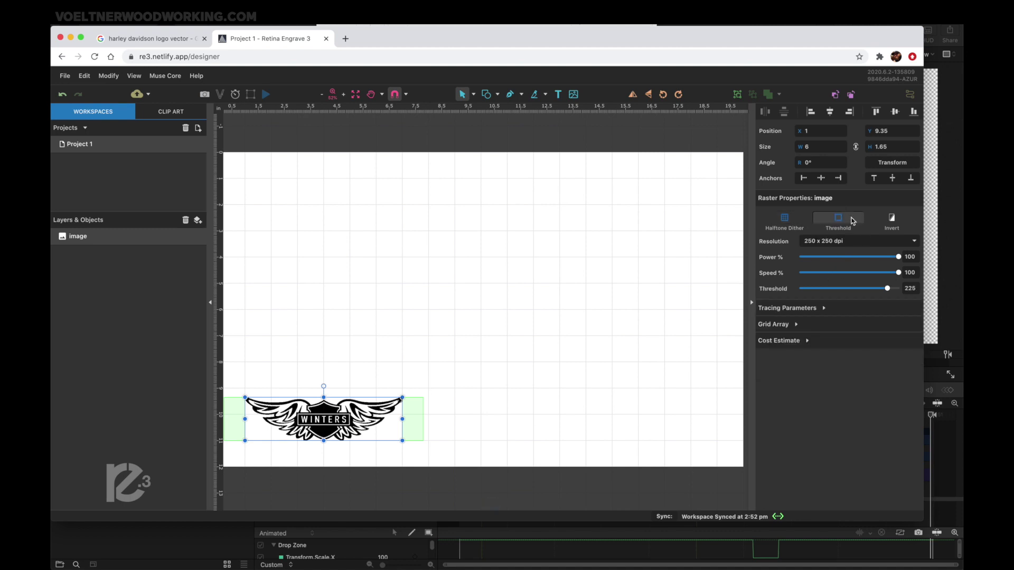
left_click(830, 242)
left_click(828, 256)
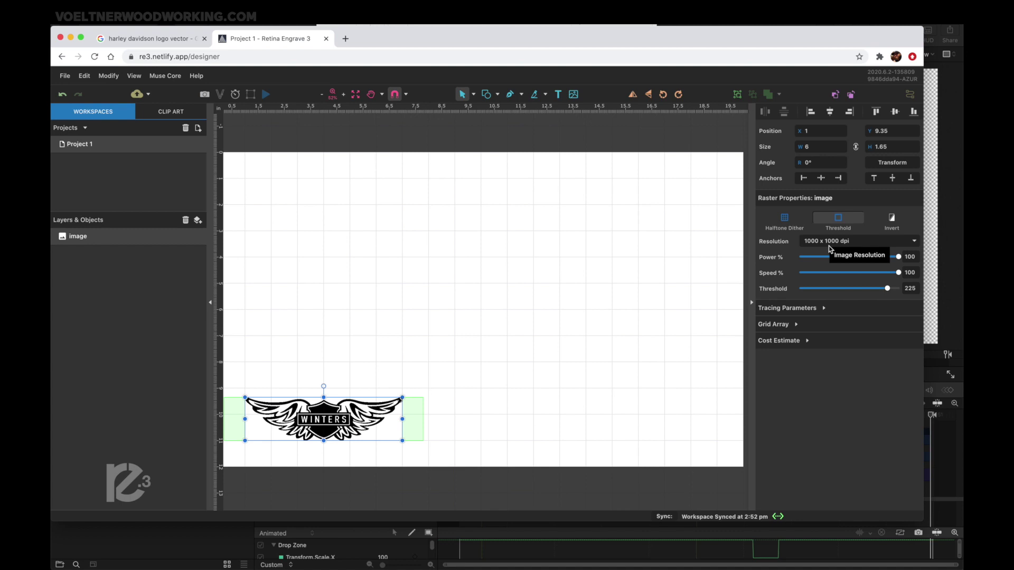
double_click(908, 257)
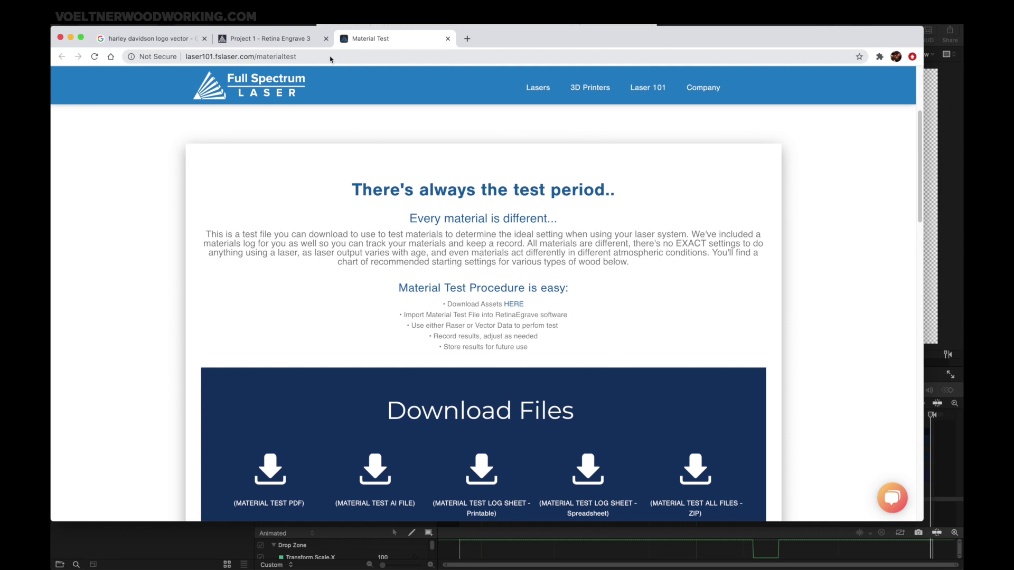
View the material test PDF and the printable material test log sheet.
scroll(373, 330, "down", 5)
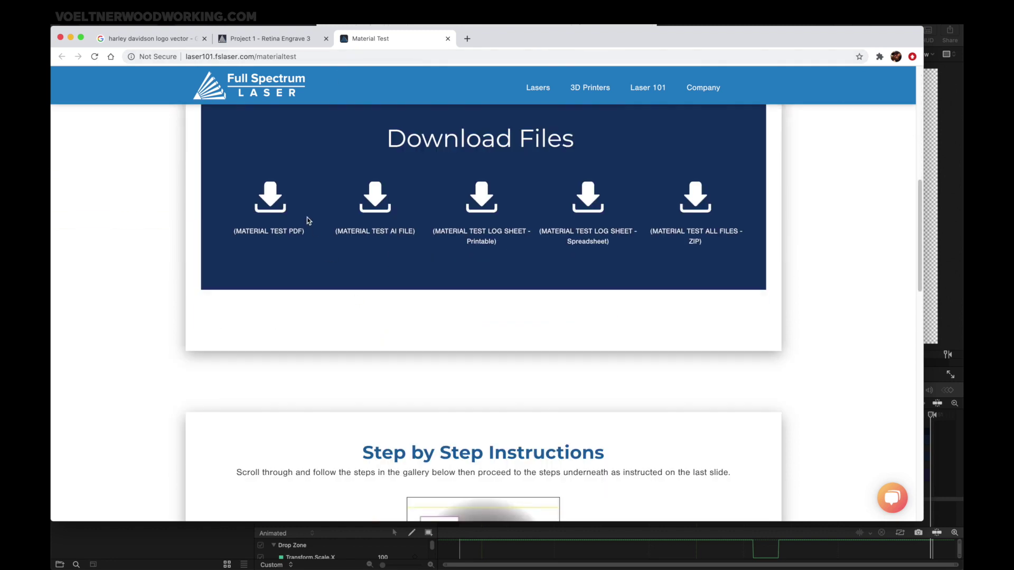
left_click(276, 206)
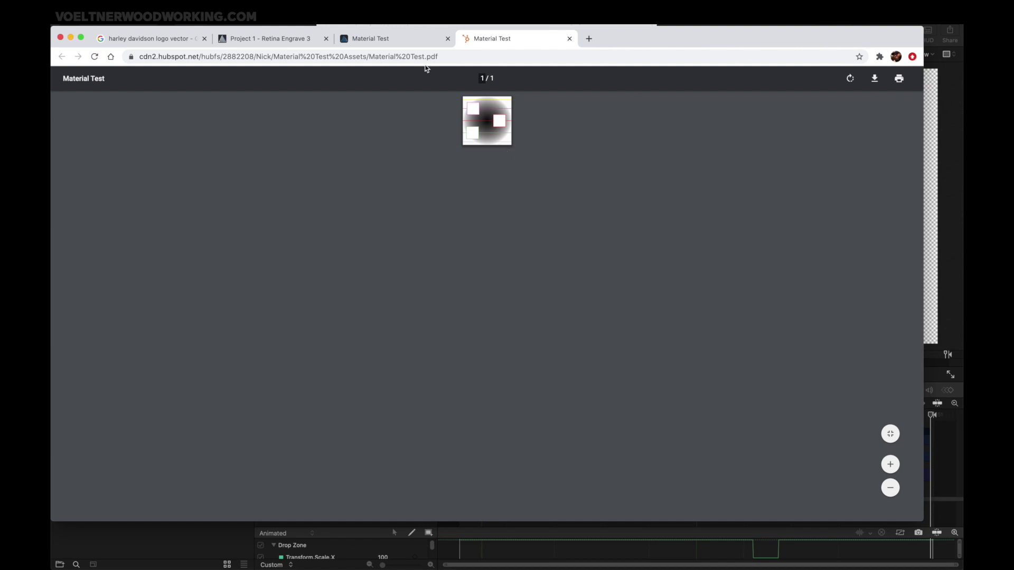
left_click(397, 38)
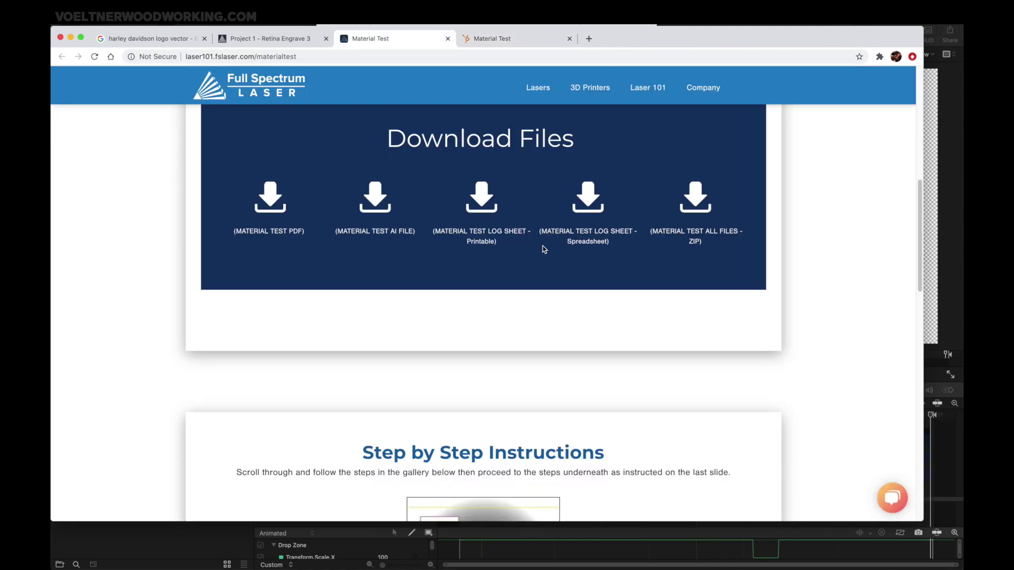
left_click(482, 232)
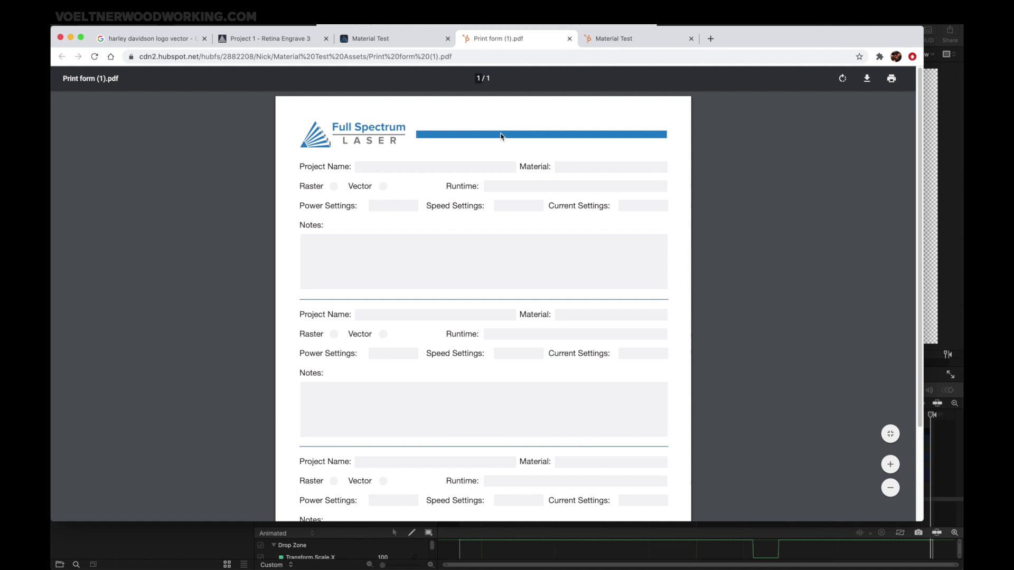
scroll(435, 317, "down", 3)
scroll(437, 315, "up", 3)
Scroll the Material Test page to the Recommended Power Settings table, then return to the logo project.
left_click(425, 48)
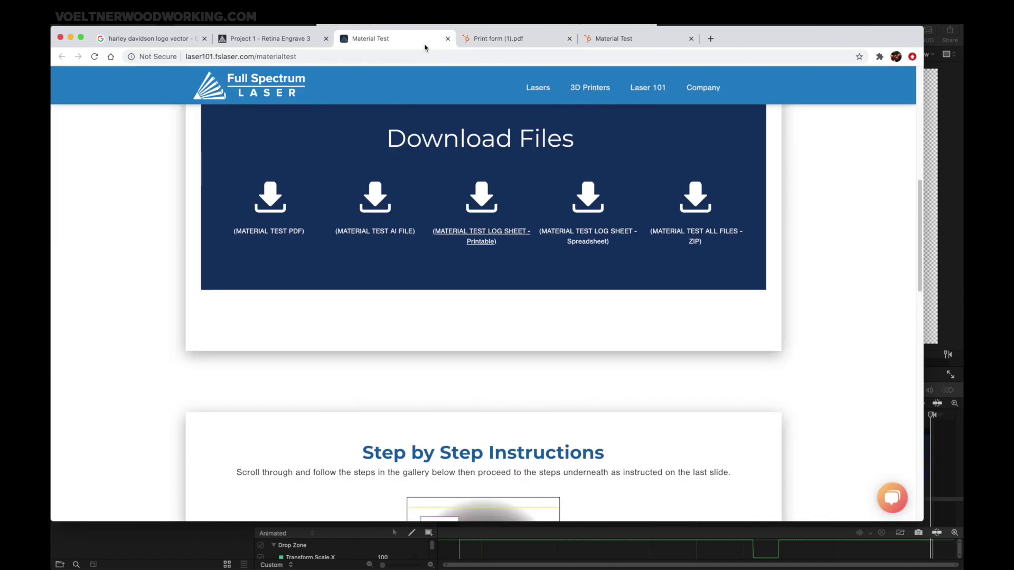
scroll(476, 283, "down", 5)
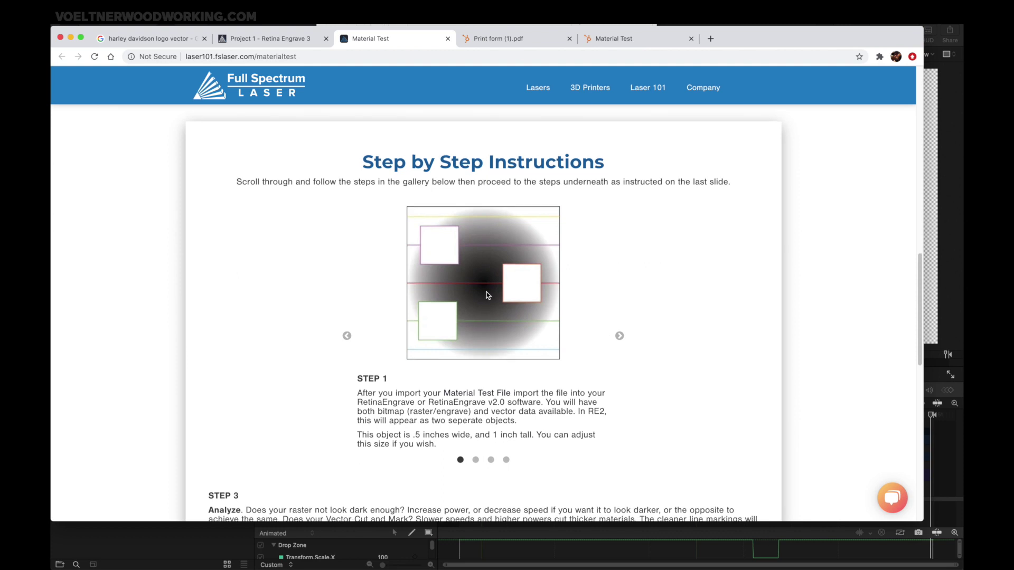
scroll(487, 293, "down", 1)
scroll(488, 295, "down", 6)
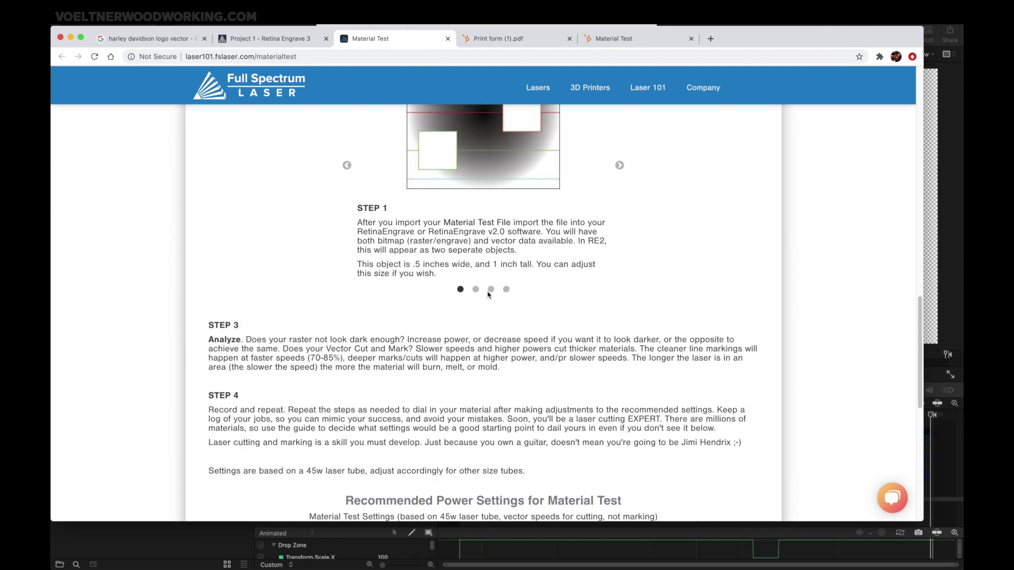
scroll(488, 294, "down", 3)
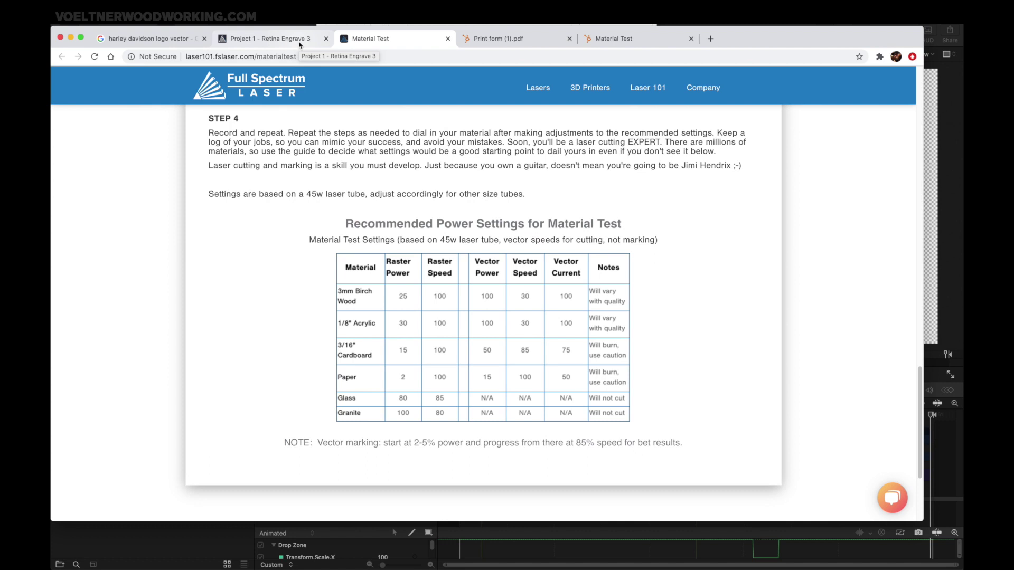
left_click(299, 42)
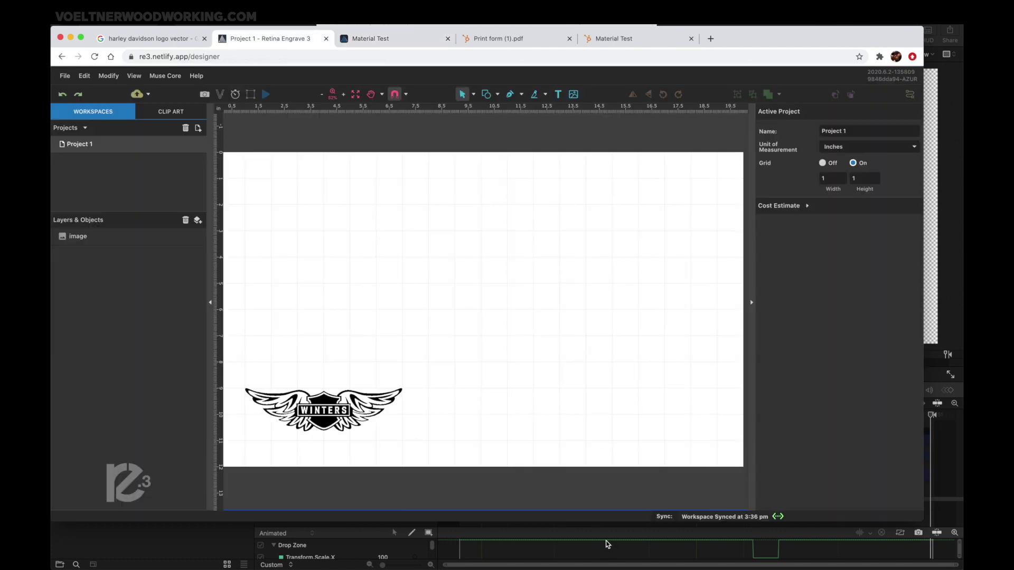
Select the WINTERS logo layer and set its Power to 35%.
left_click(84, 238)
left_click(83, 237)
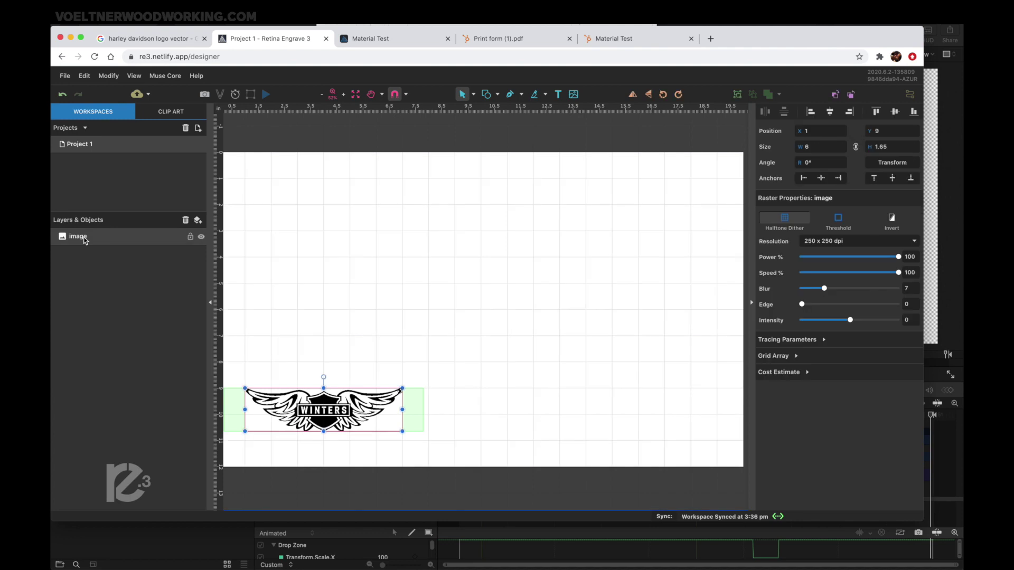
double_click(906, 259)
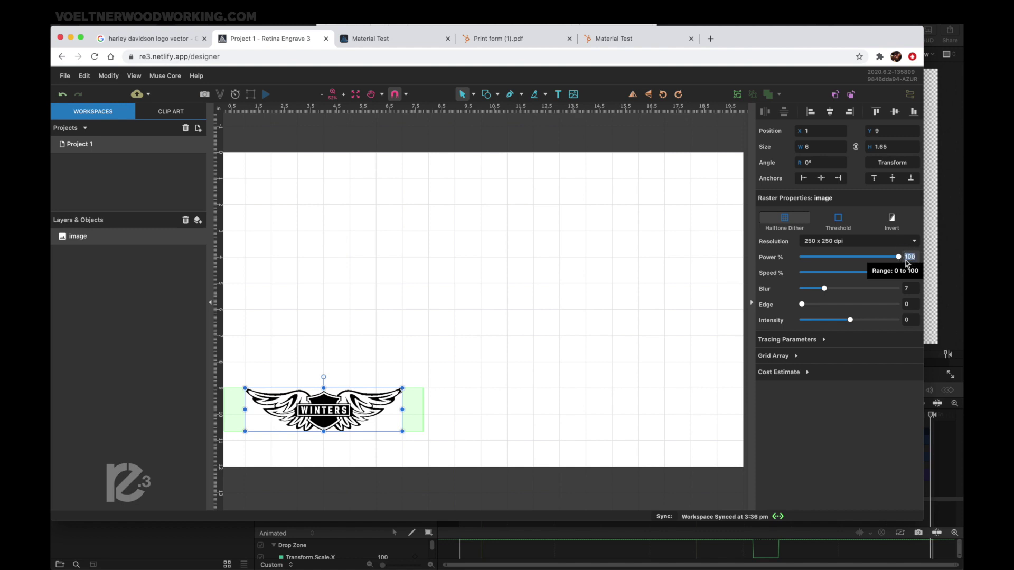
type("35")
key("Tab")
Set Threshold mode at 1000 x 1000 dpi and 50% speed, then estimate the job time (00:13:32).
left_click(838, 217)
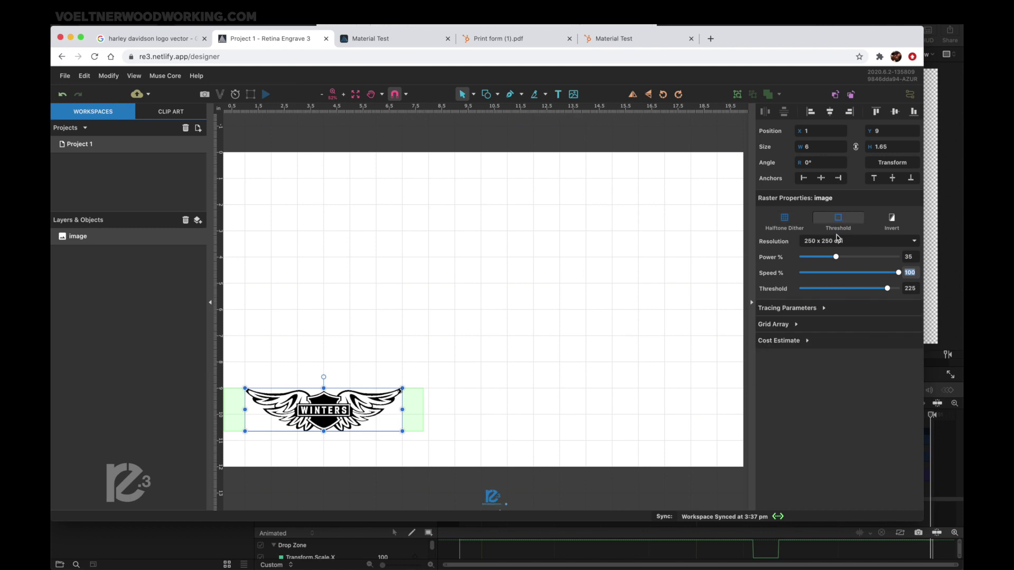
left_click(835, 241)
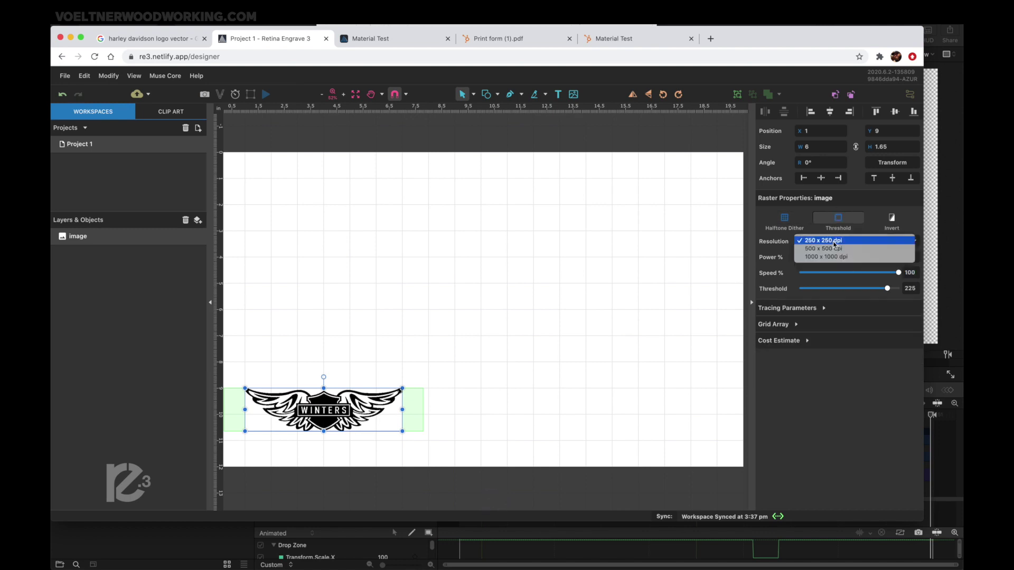
left_click(831, 257)
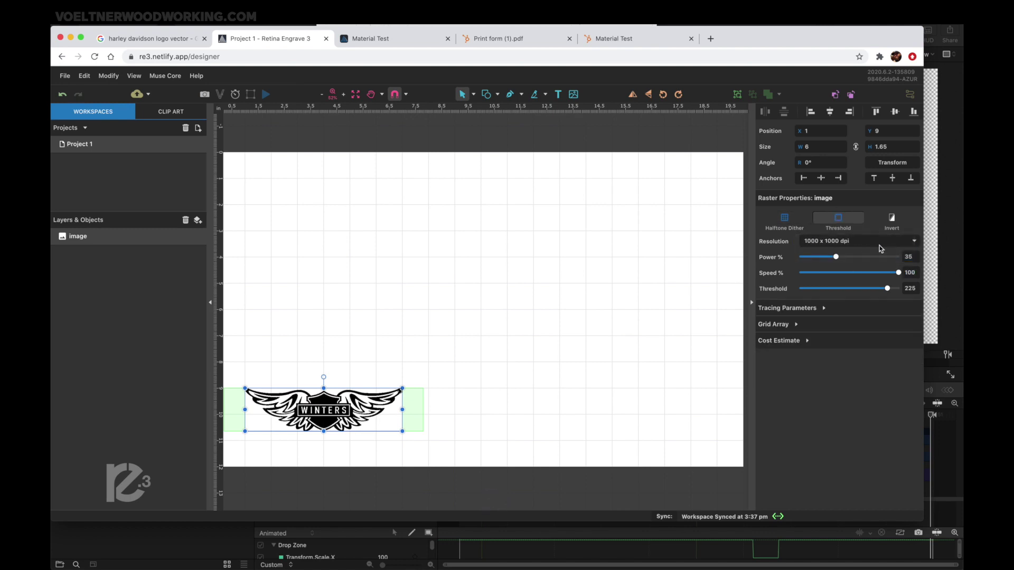
double_click(912, 272)
type("50")
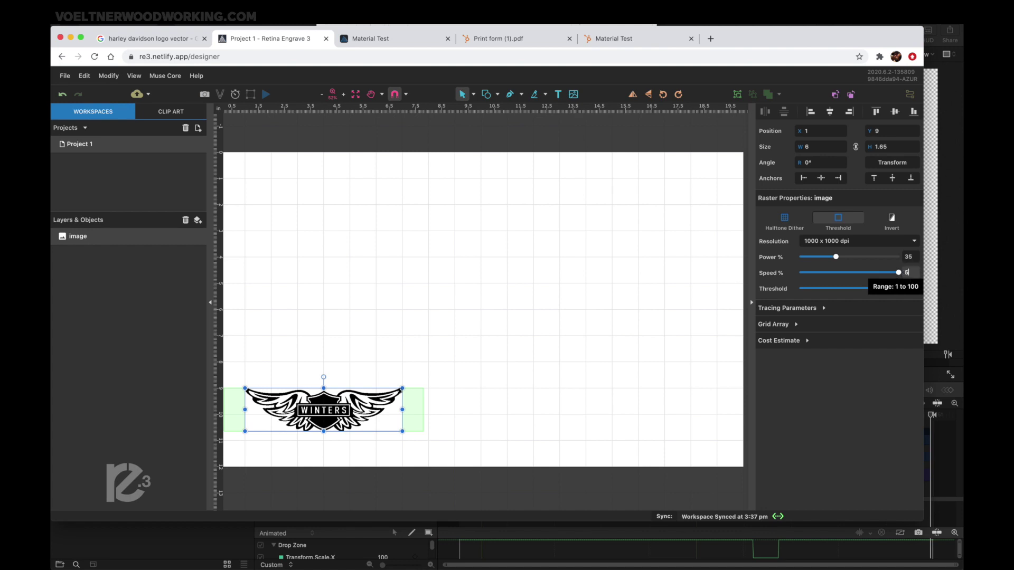
key("Return")
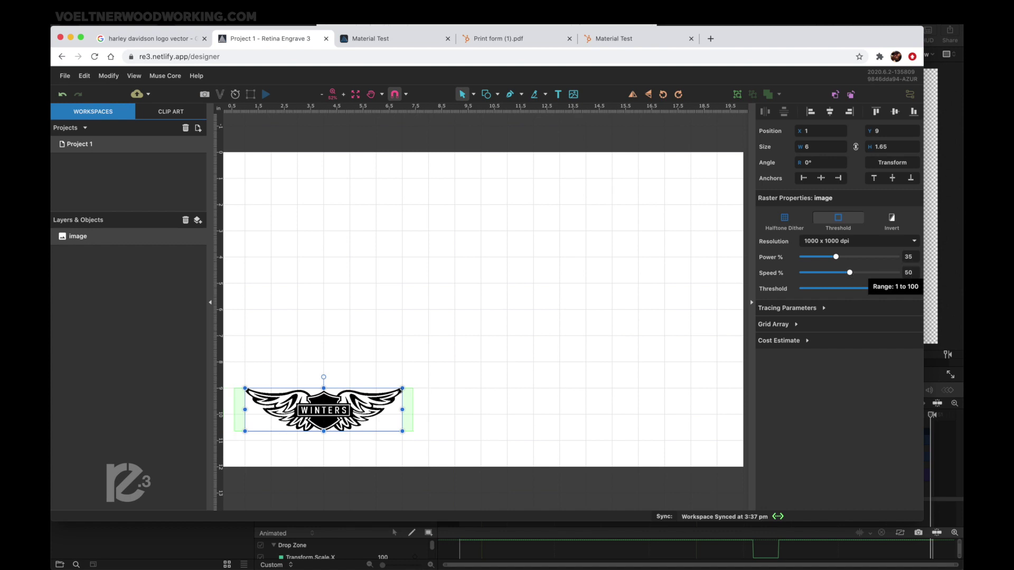
left_click(236, 95)
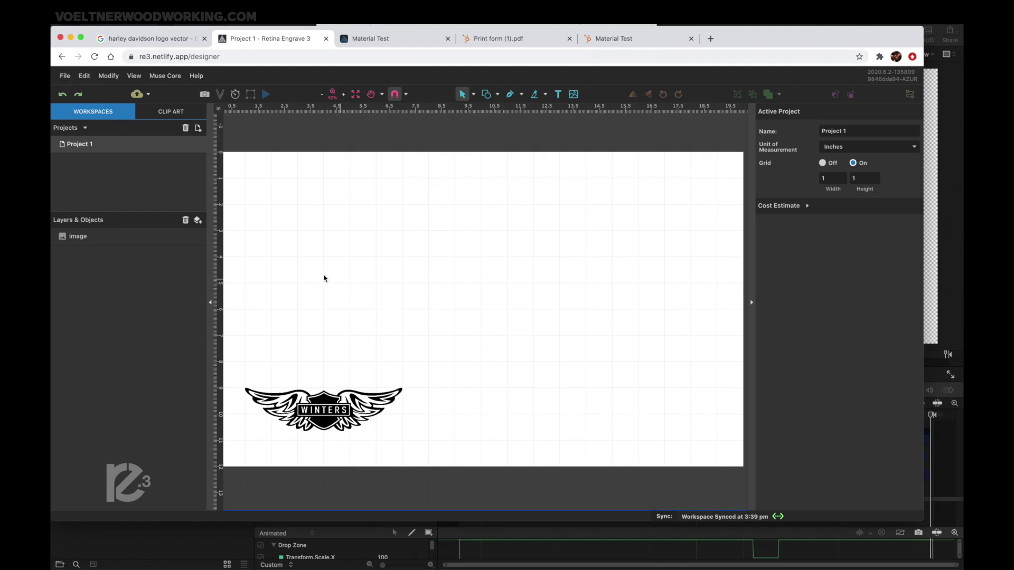
left_click(65, 76)
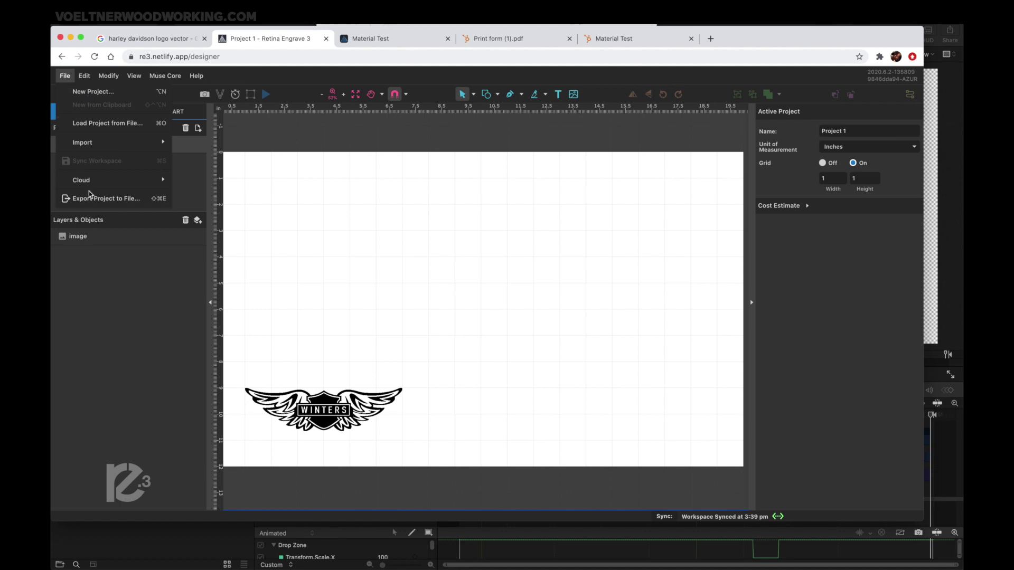
Export the project to file as Project 1 (3).re3 and bring up the designer's File menu.
left_click(104, 199)
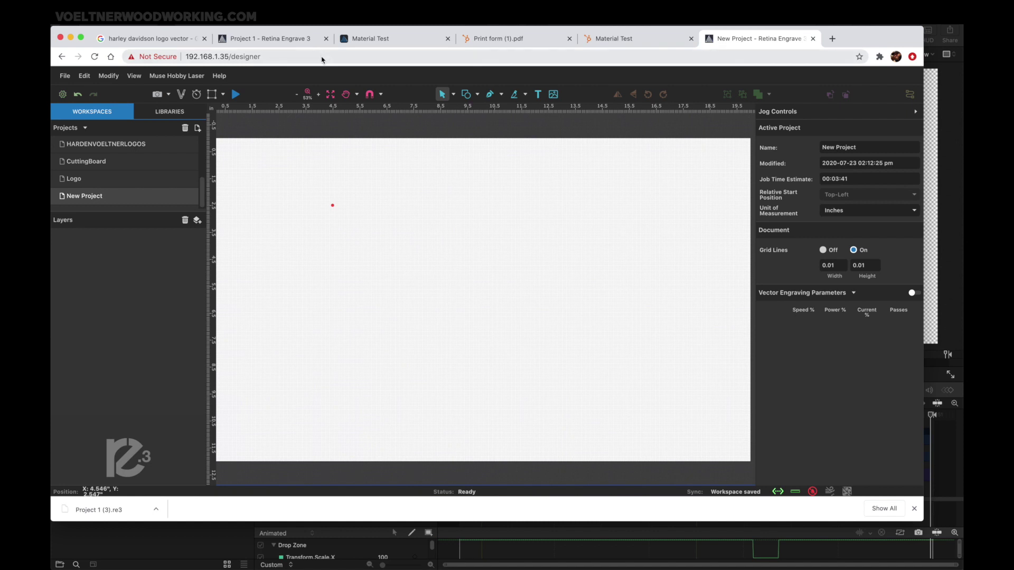
left_click(64, 78)
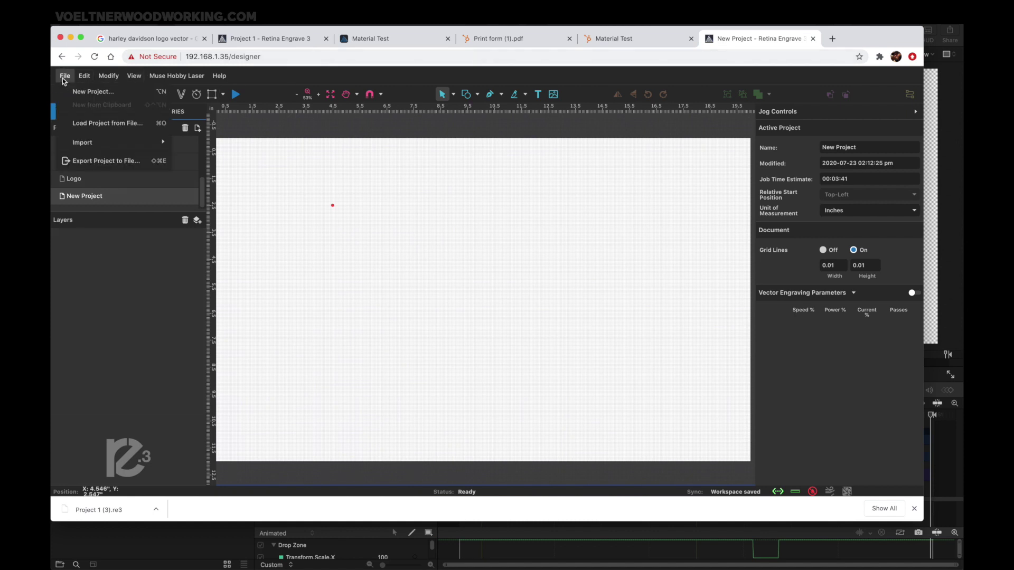
Load Project 1 (3).re3 from the RE3 folder and select the WINTERS logo layer.
left_click(75, 124)
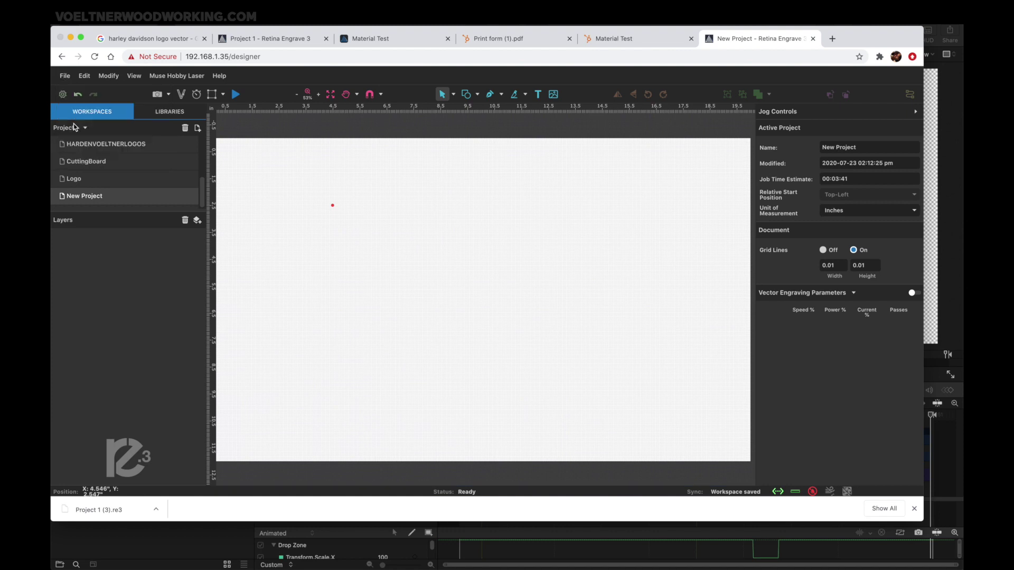
left_click(388, 103)
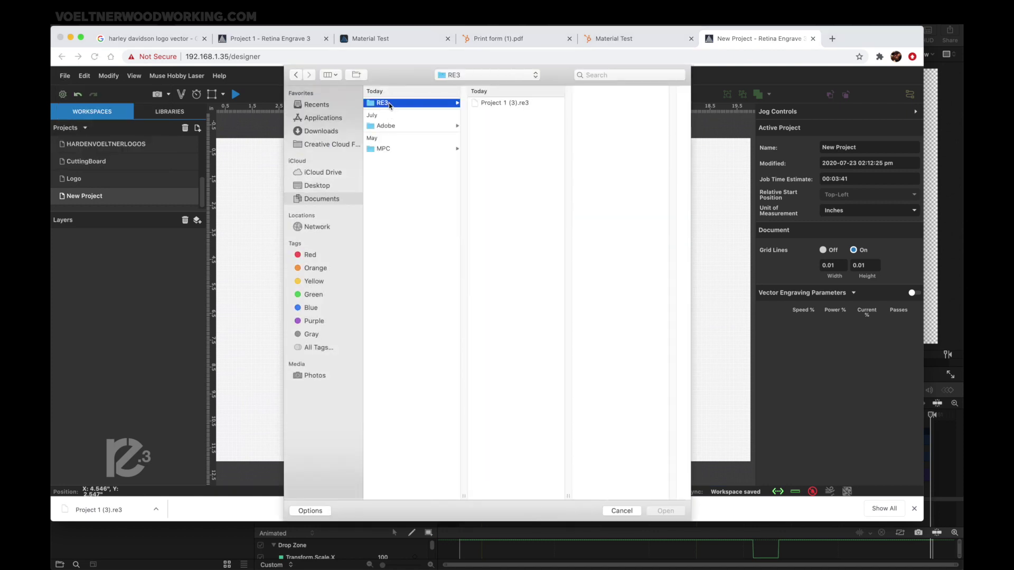
left_click(510, 103)
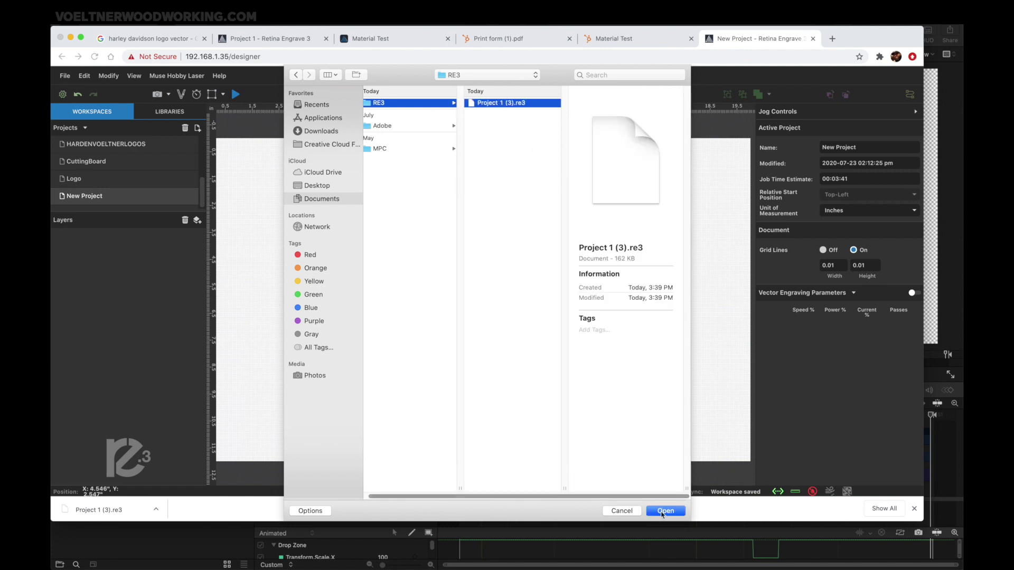
left_click(663, 512)
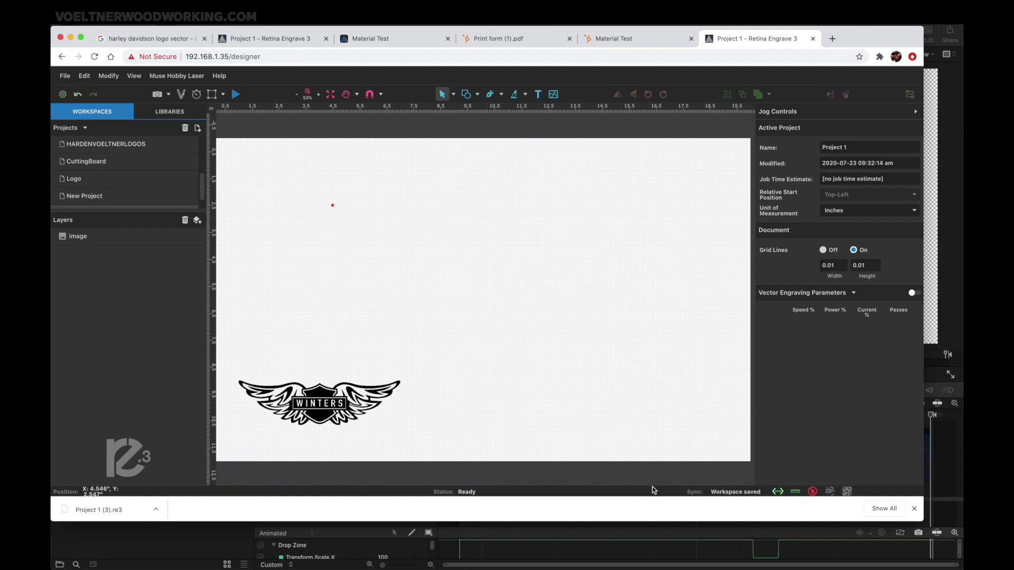
left_click(79, 236)
left_click(86, 238)
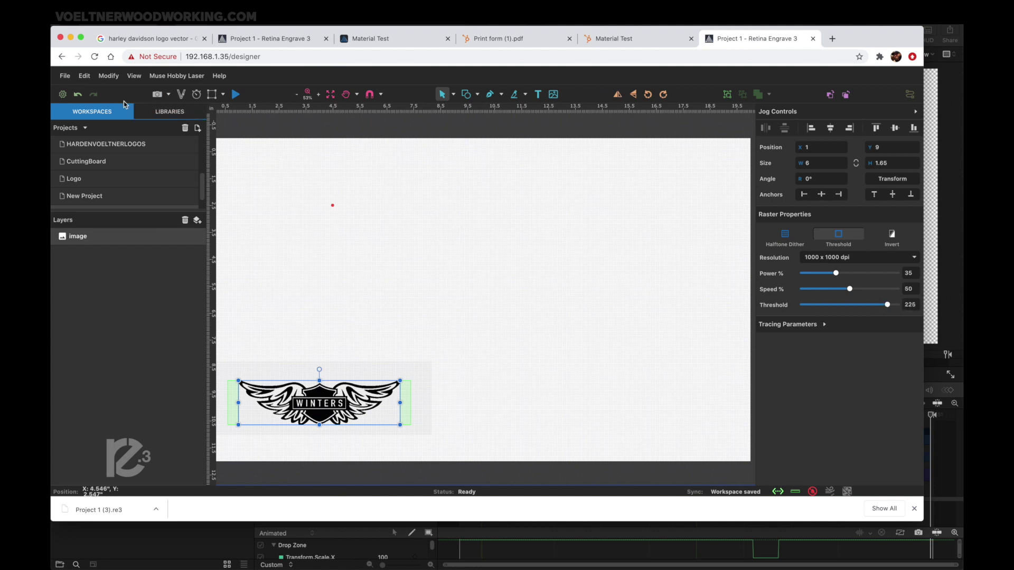
Capture the laser bed with the camera, then drag the logo lower to X 1.3214, Y 10.2098.
left_click(158, 94)
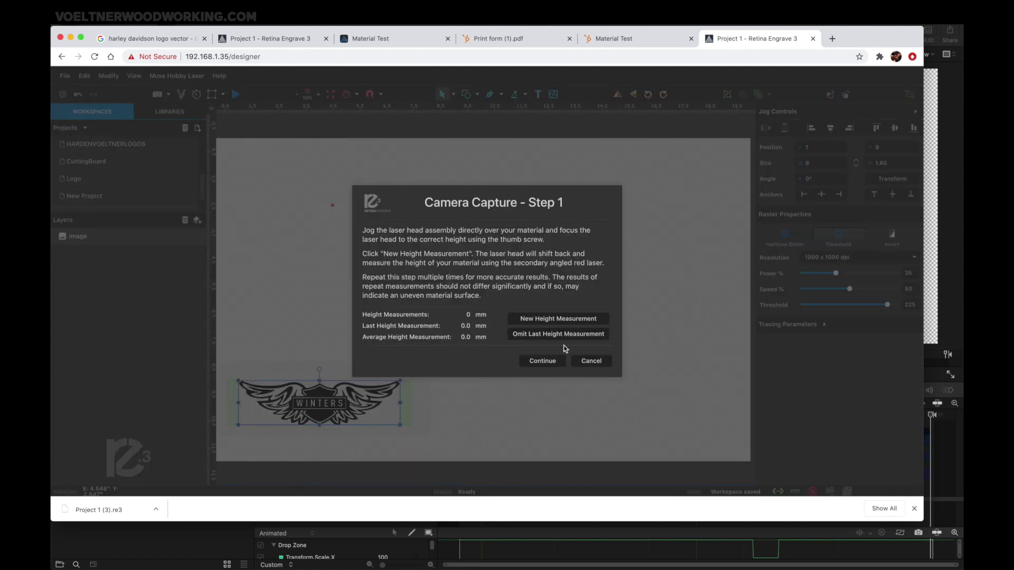
left_click(544, 361)
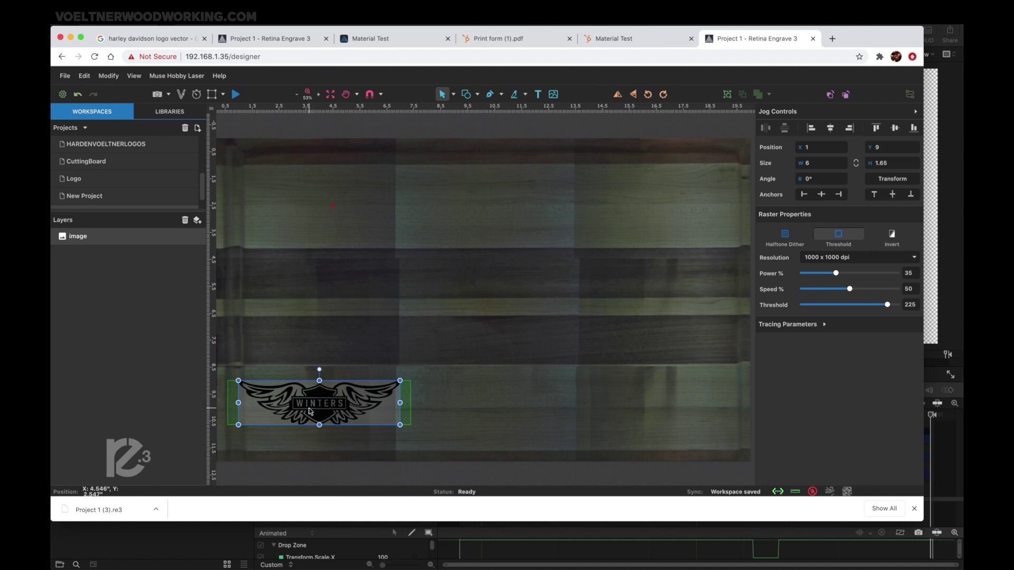
left_click_drag(309, 411, 318, 443)
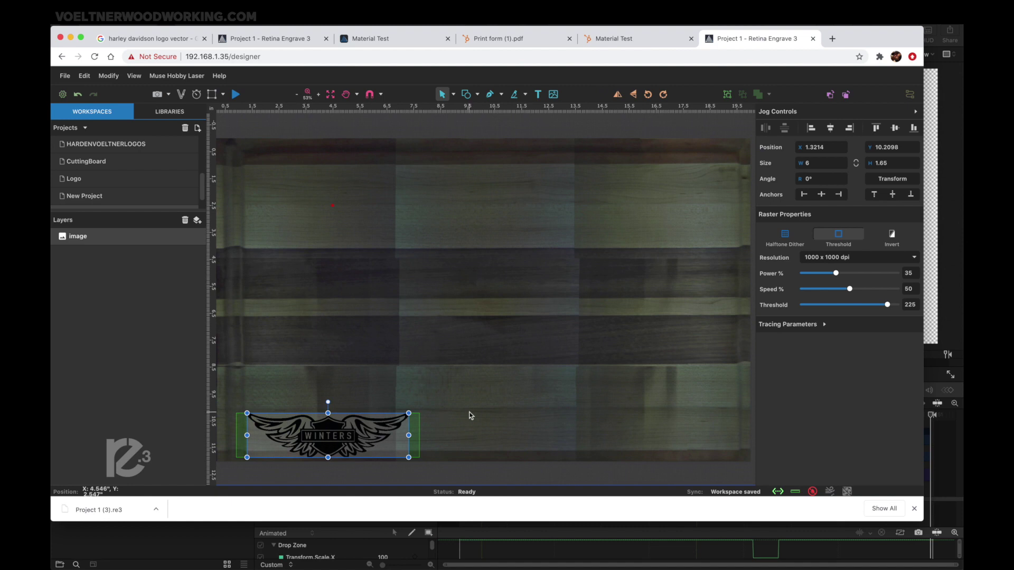
Laser-trace the WINTERS logo's perimeter, then nudge it near the board's lower left at X 1.3214.
key("super+z")
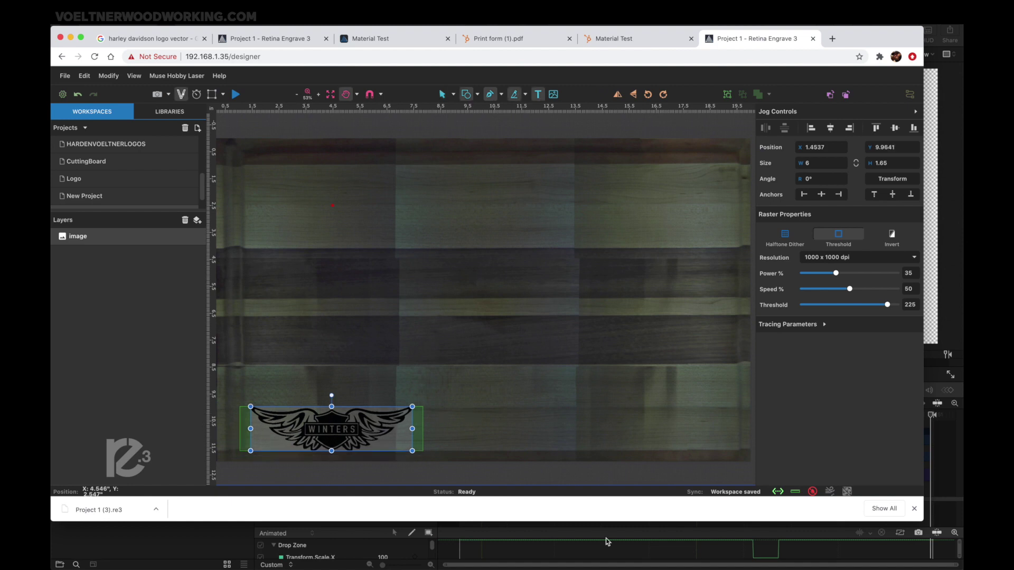
key("v")
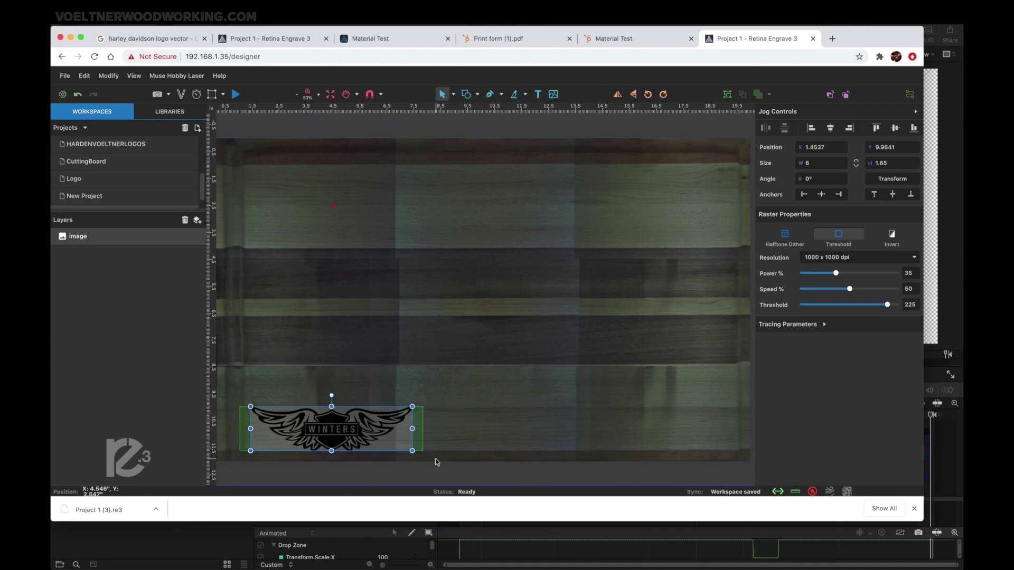
left_click(213, 95)
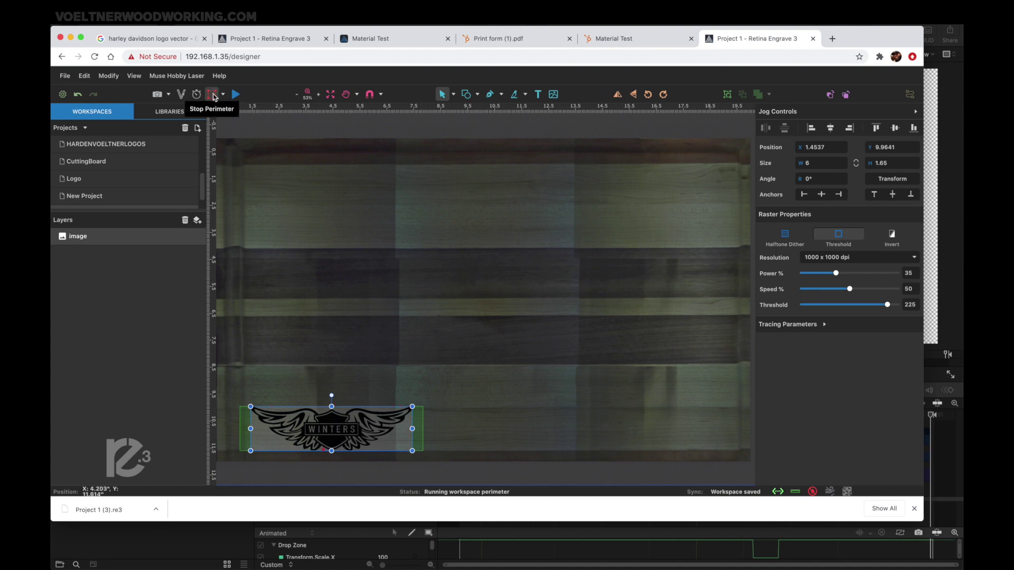
left_click(213, 95)
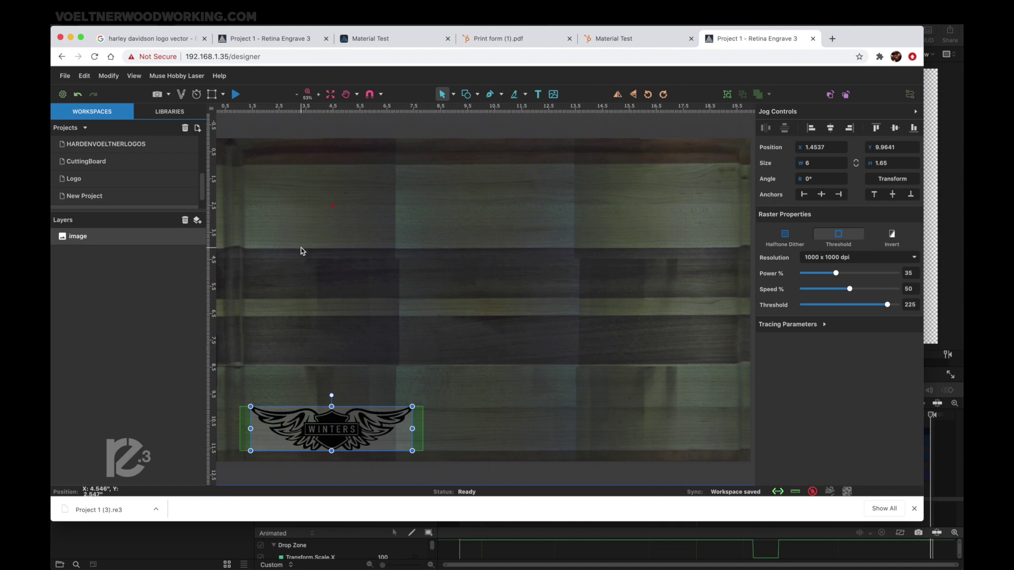
left_click_drag(342, 412, 339, 419)
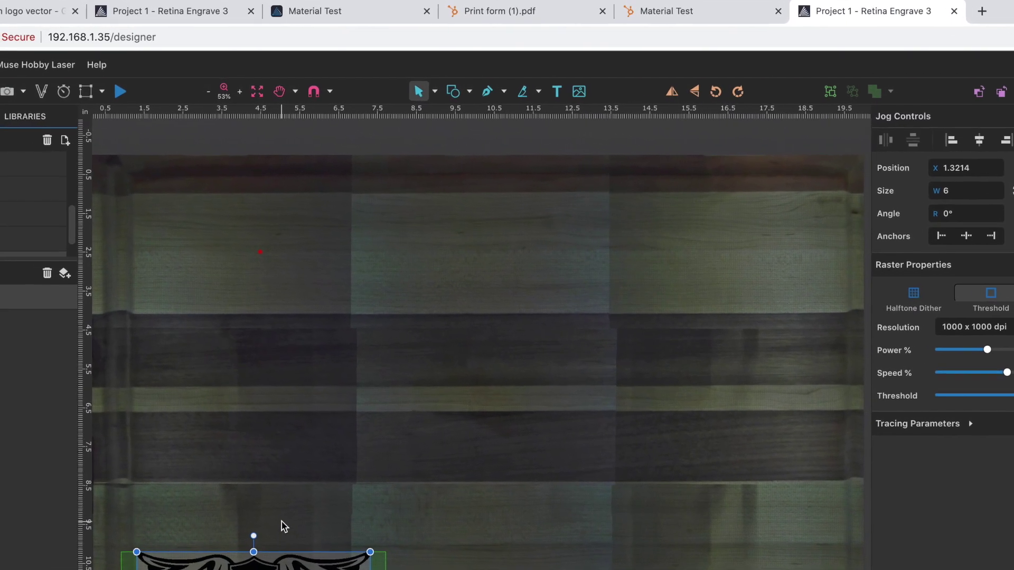